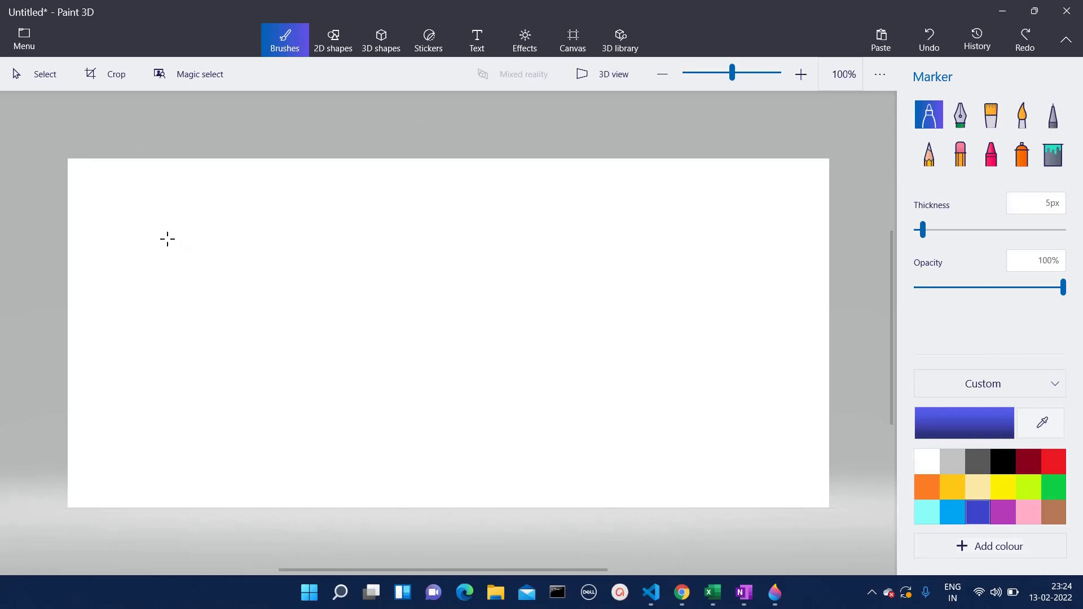
- Paste the copied hand photo onto the canvas and place it at the canvas's left side
{"action": "left_click", "coordinate": [39, 76]}
{"action": "key", "text": "ctrl+v"}
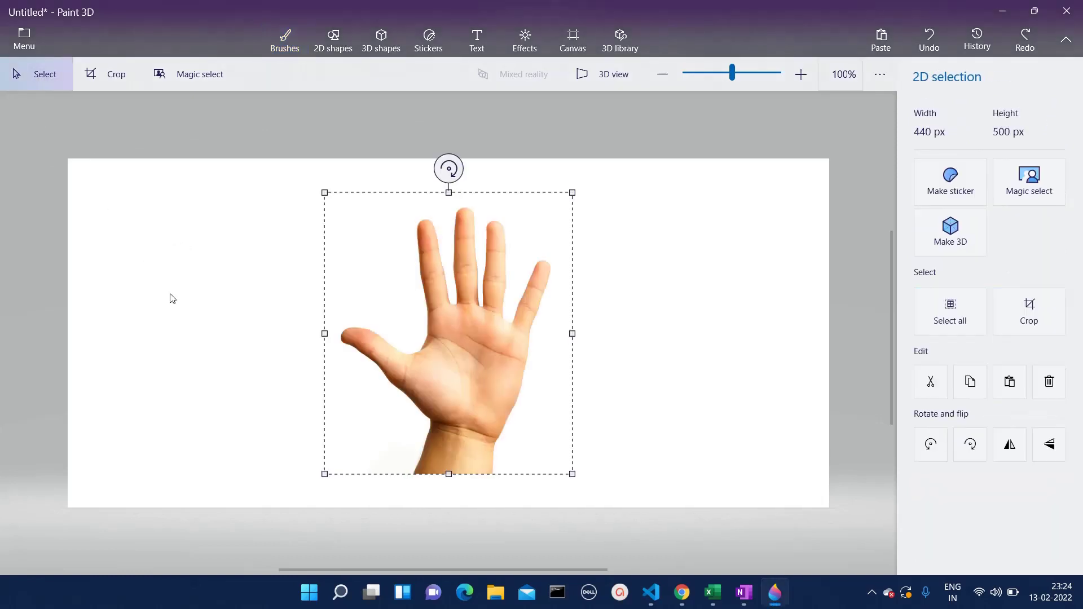
{"action": "left_click_drag", "start_coordinate": [421, 325], "coordinate": [198, 319]}
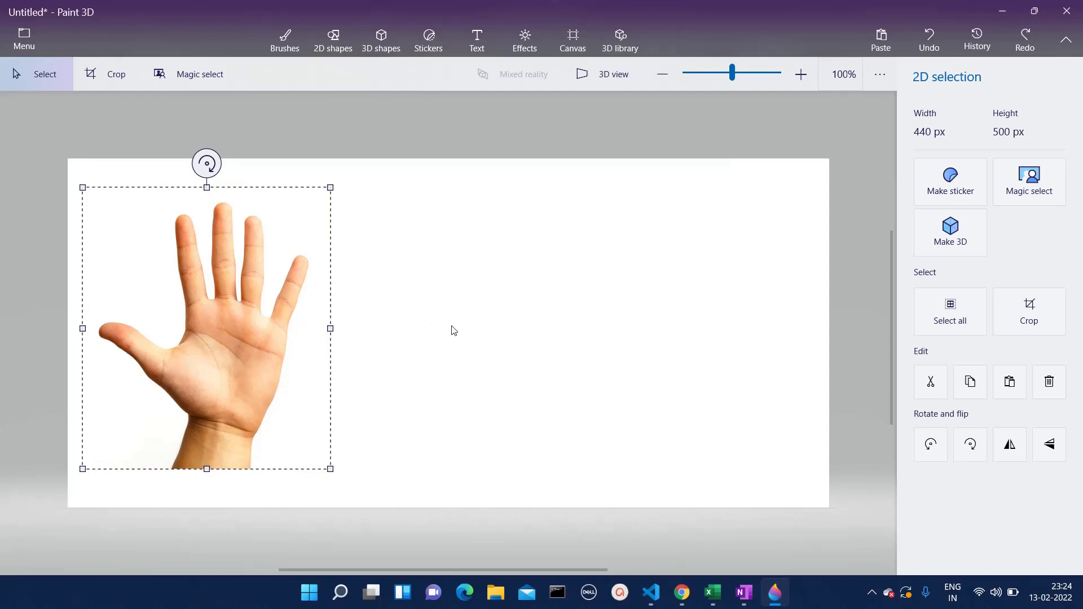
{"action": "key", "text": "b"}
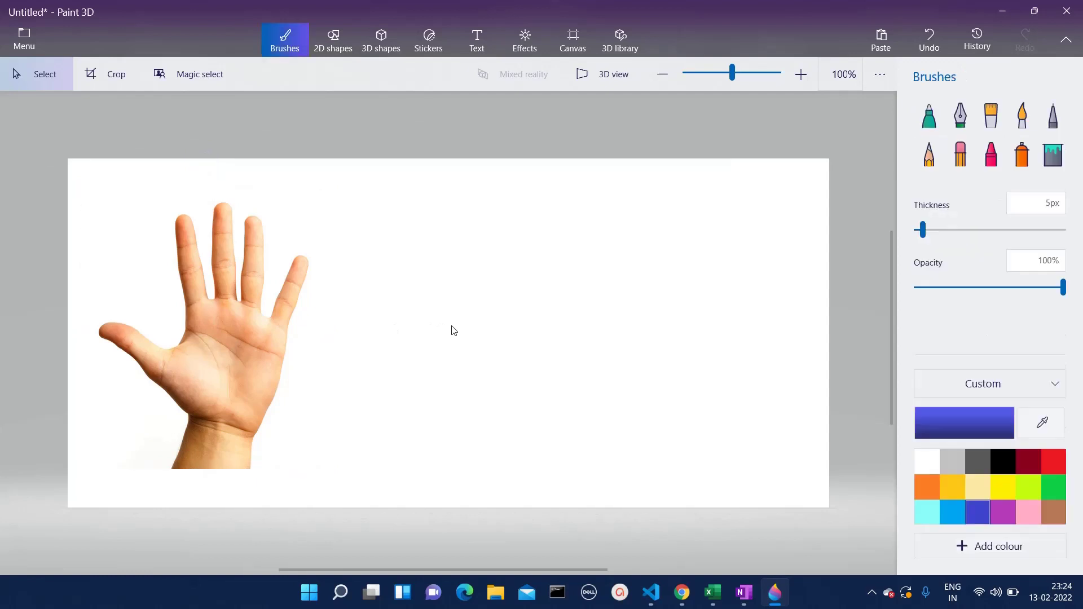
- Trace the wrist in the hand photo with the Soft edge 3D doodle and move the resulting shape to the right of the photo
{"action": "left_click", "coordinate": [379, 34]}
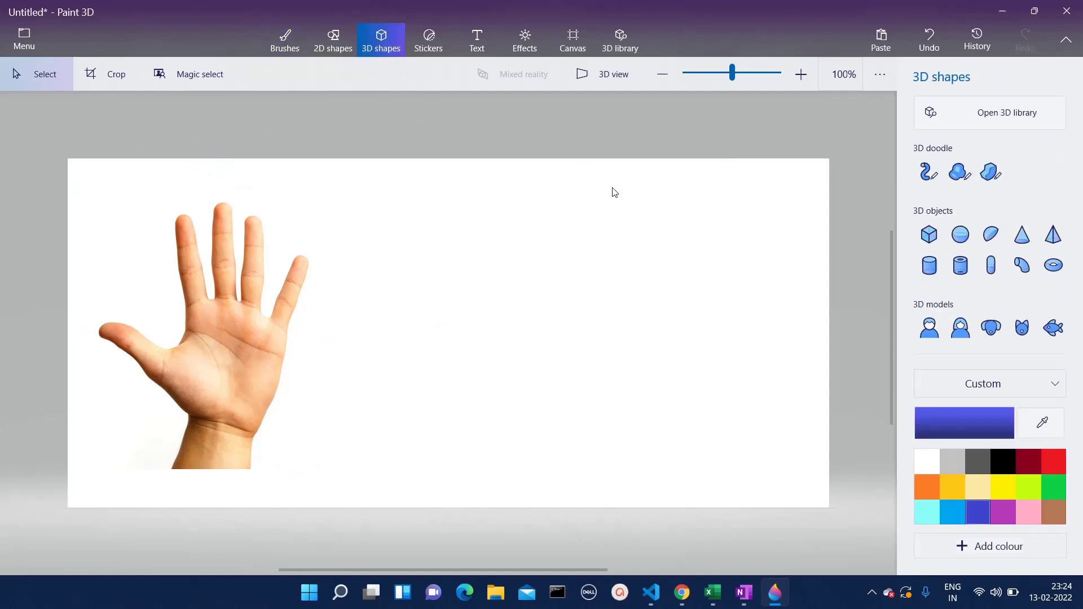
{"action": "left_click", "coordinate": [957, 175]}
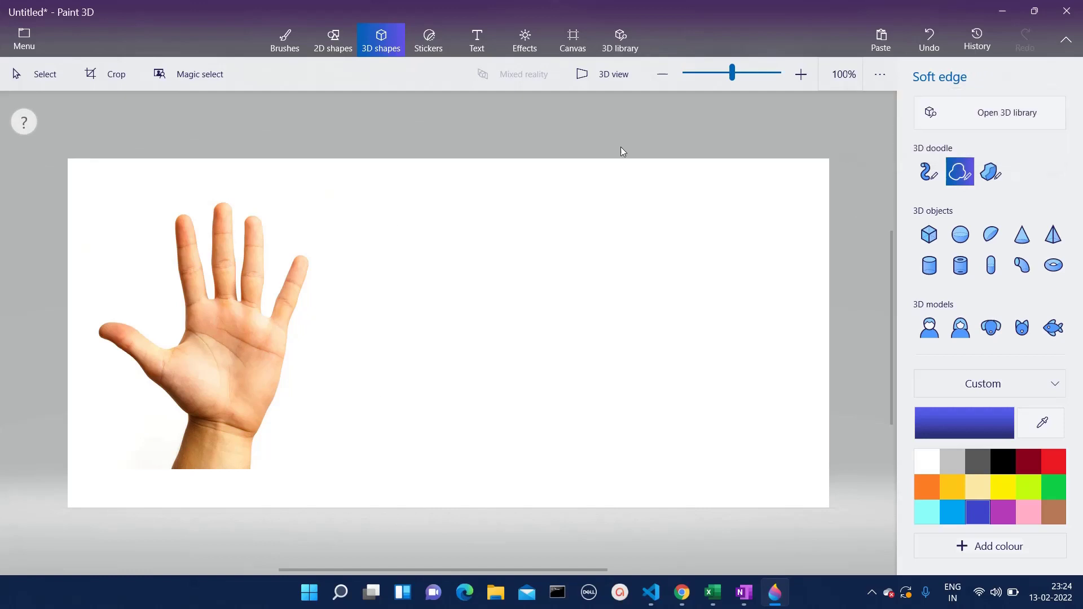
{"action": "left_click_drag", "start_coordinate": [732, 74], "coordinate": [736, 78]}
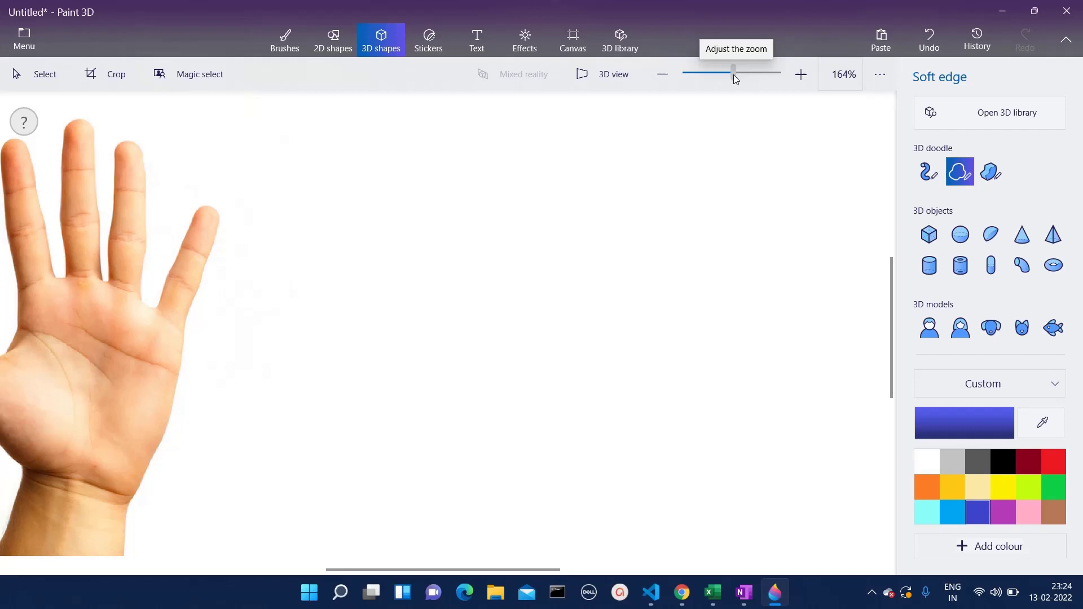
{"action": "left_click_drag", "start_coordinate": [397, 568], "coordinate": [293, 571]}
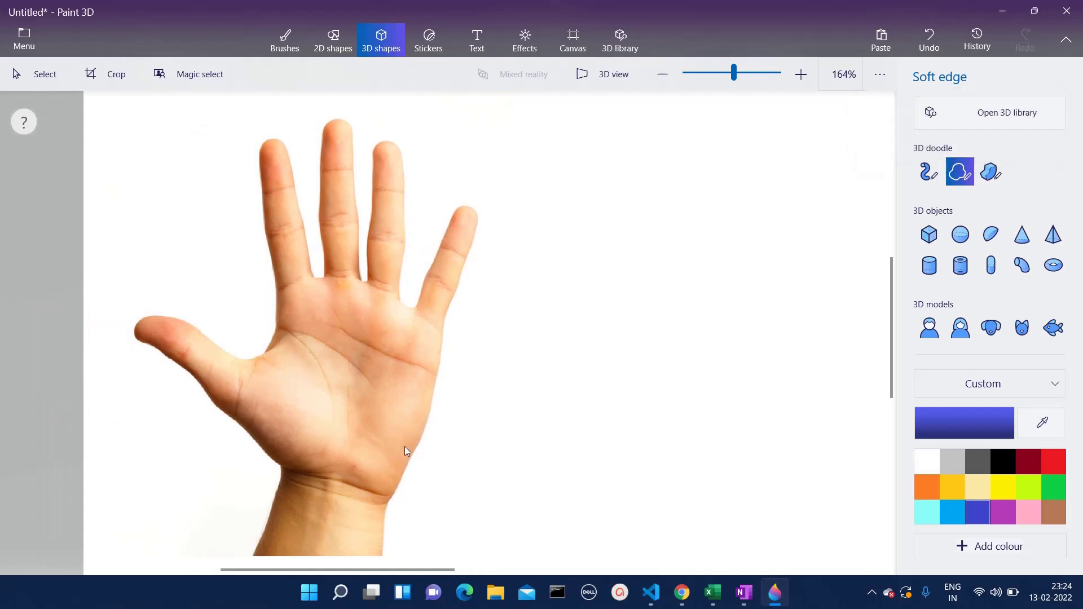
{"action": "left_click", "coordinate": [257, 555]}
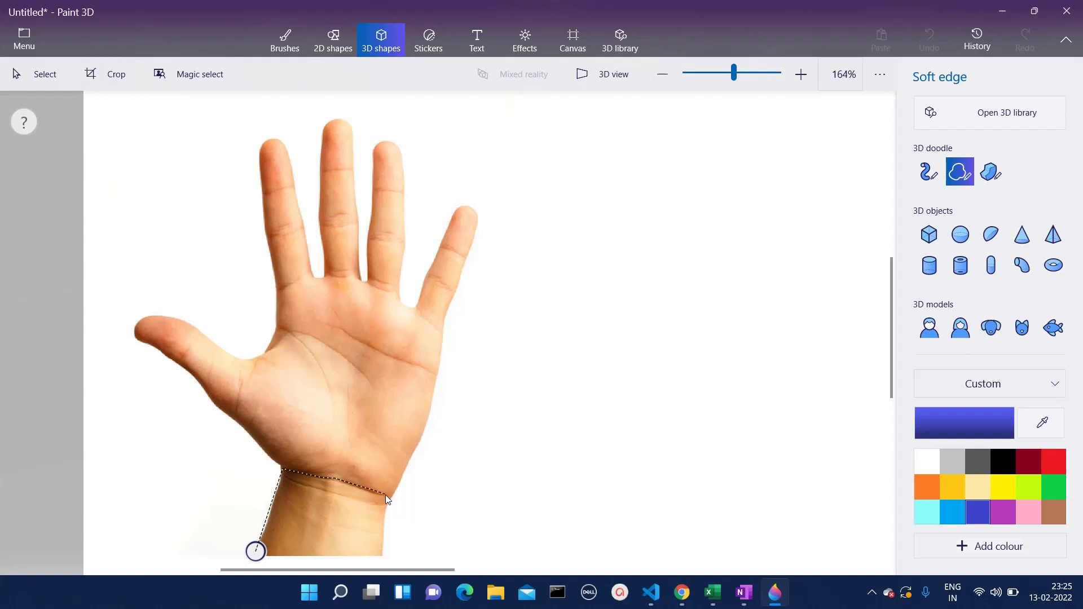
{"action": "mouse_move", "coordinate": [388, 496]}
{"action": "left_mouse_down"}
{"action": "mouse_move", "coordinate": [382, 556]}
{"action": "mouse_move", "coordinate": [256, 550]}
{"action": "mouse_move", "coordinate": [306, 528]}
{"action": "mouse_move", "coordinate": [558, 484]}
{"action": "mouse_move", "coordinate": [680, 414]}
{"action": "left_mouse_up"}
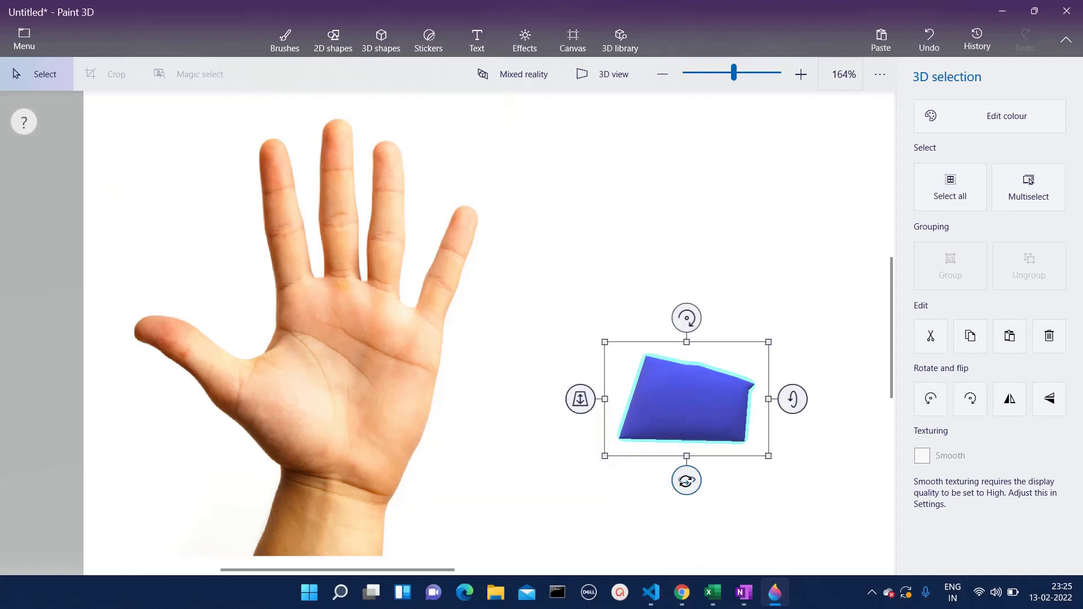
- Thicken the wrist shape by rotating it edge-on about the x-axis and back, and move it to the canvas's lower right area
{"action": "mouse_move", "coordinate": [685, 482]}
{"action": "left_mouse_down"}
{"action": "mouse_move", "coordinate": [800, 480]}
{"action": "mouse_move", "coordinate": [671, 480]}
{"action": "mouse_move", "coordinate": [686, 480]}
{"action": "left_mouse_up"}
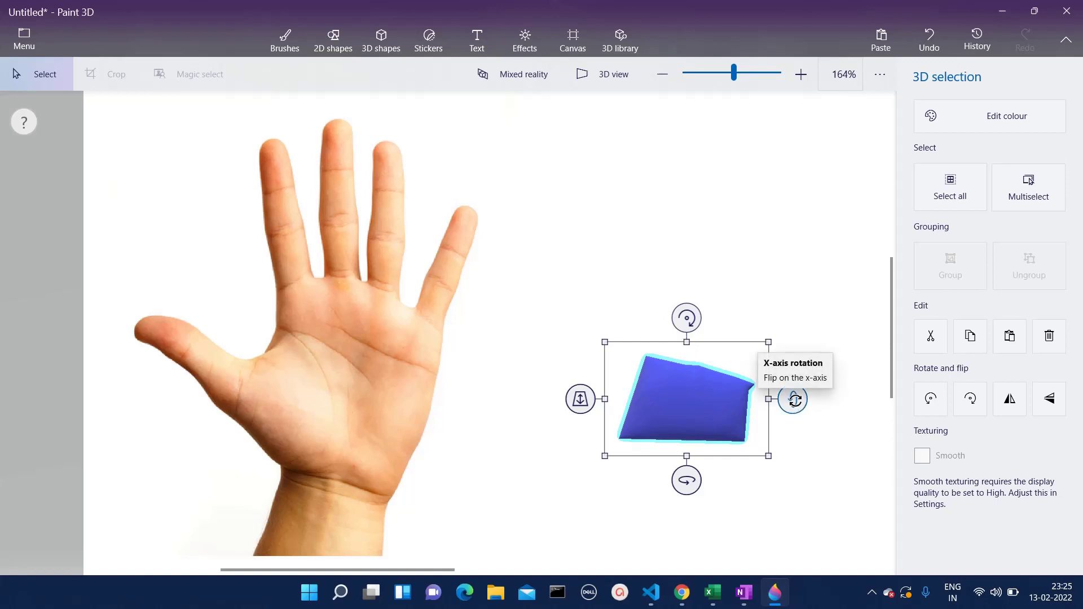
{"action": "left_click_drag", "start_coordinate": [795, 400], "coordinate": [796, 441]}
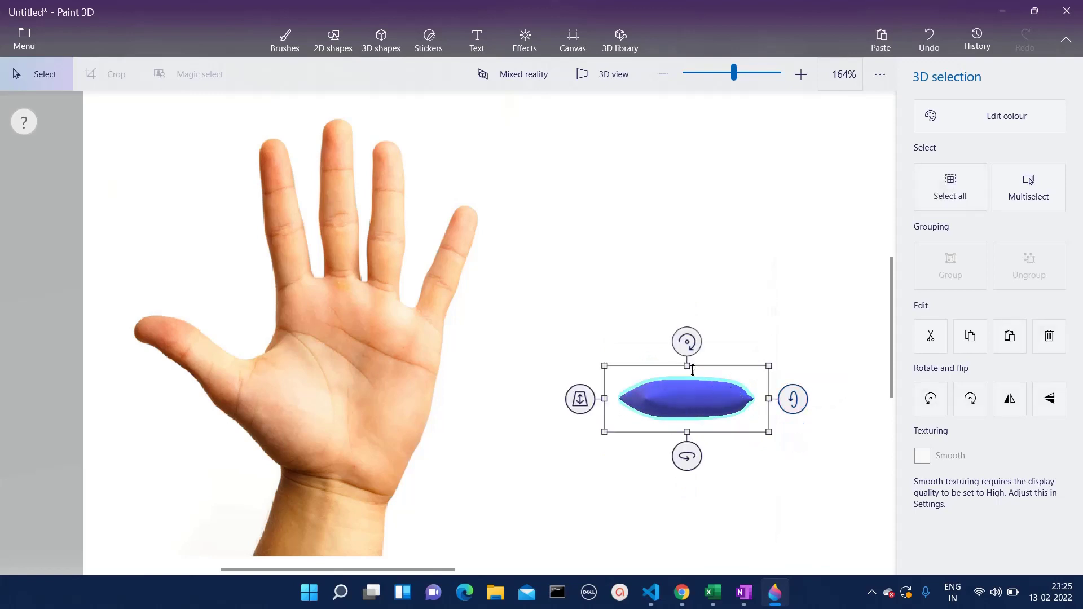
{"action": "left_click_drag", "start_coordinate": [686, 366], "coordinate": [686, 355]}
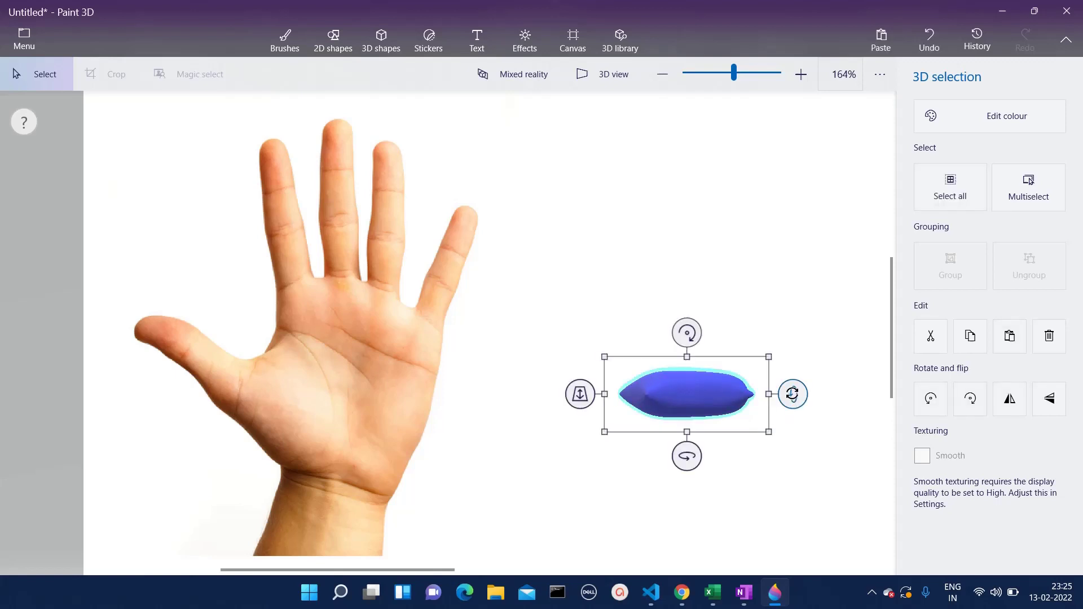
{"action": "left_click_drag", "start_coordinate": [792, 394], "coordinate": [785, 368]}
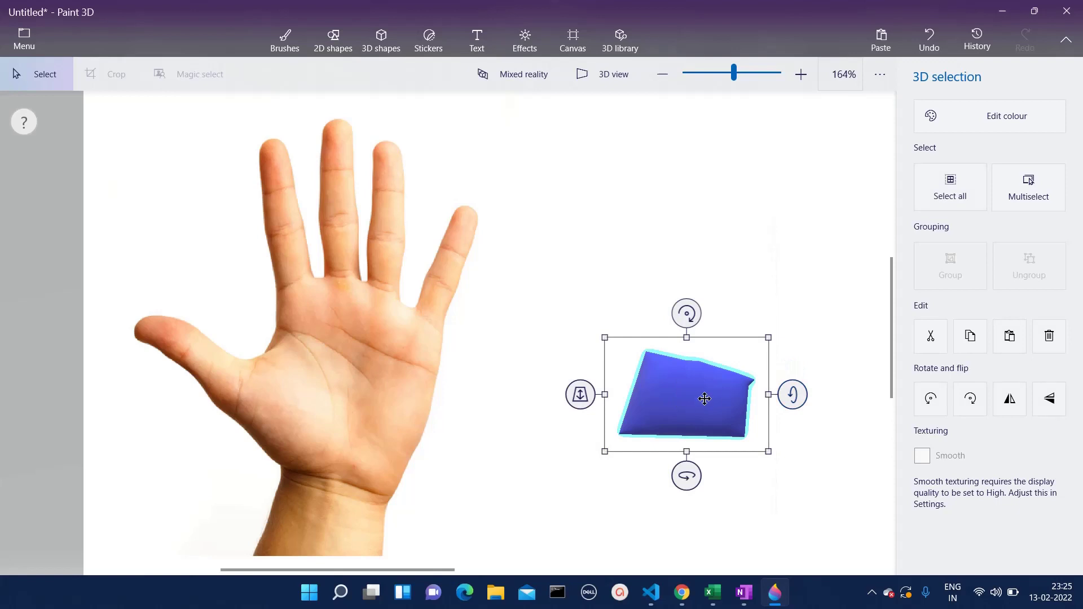
{"action": "left_click_drag", "start_coordinate": [702, 395], "coordinate": [667, 517]}
{"action": "left_click", "coordinate": [601, 338]}
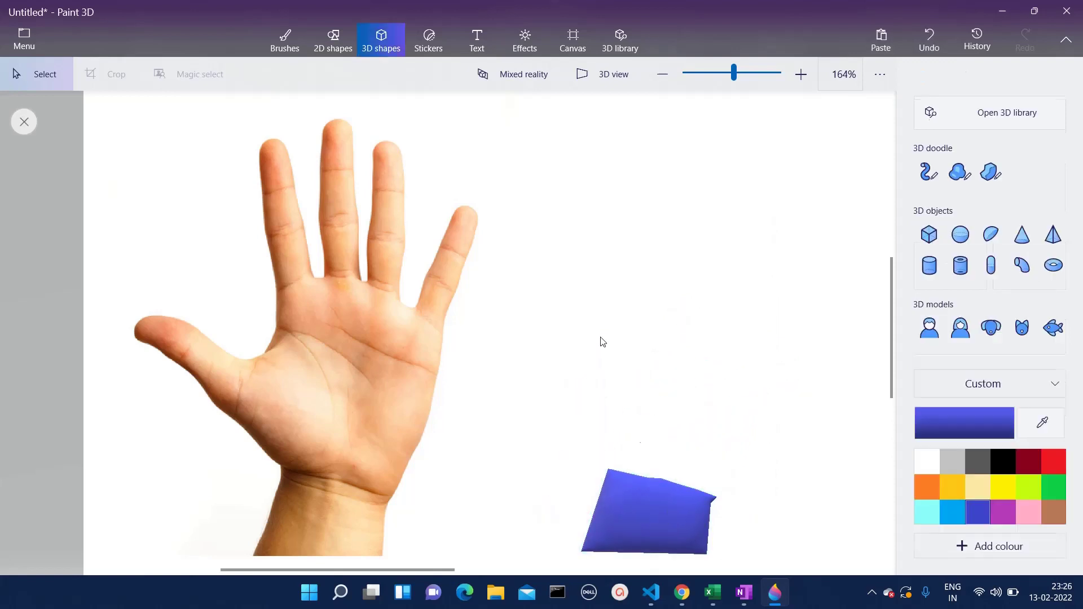
- Recolour the wrist shape with the skin tone sampled from the wrist in the photo
{"action": "left_click", "coordinate": [639, 543]}
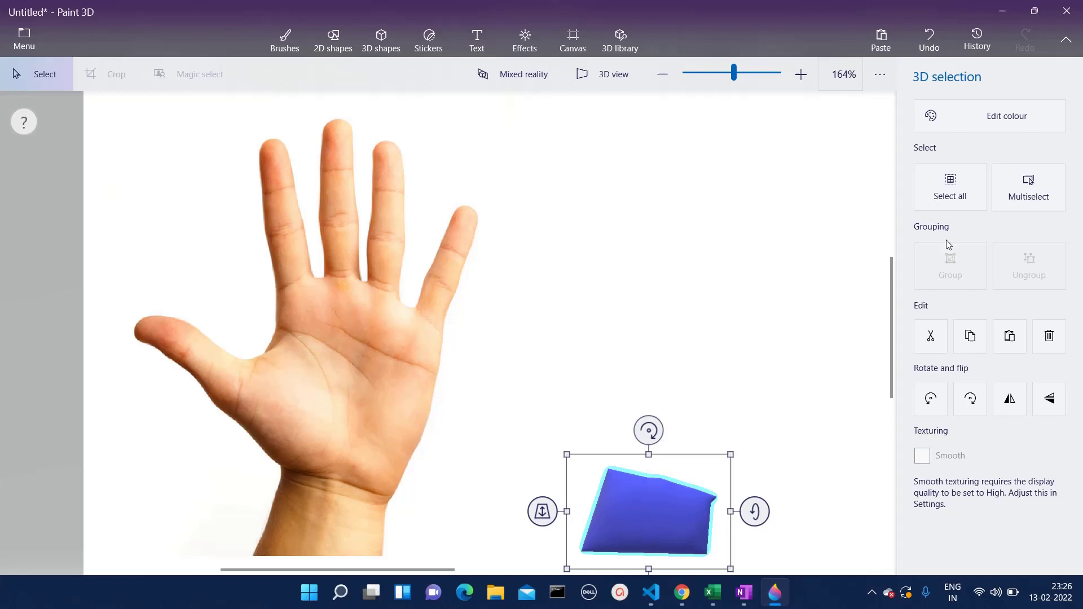
{"action": "left_click", "coordinate": [992, 111]}
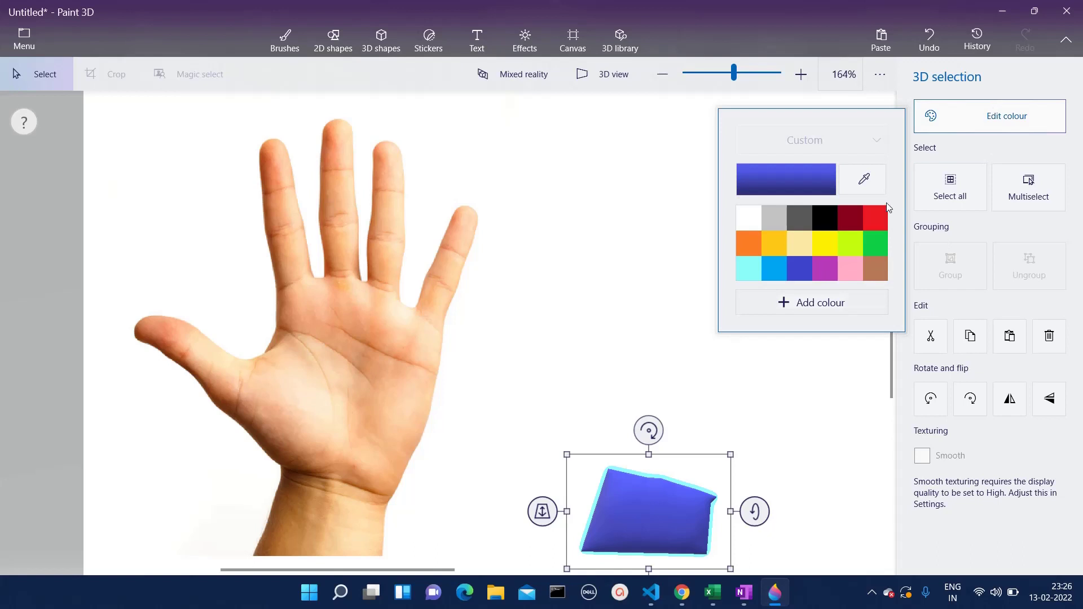
{"action": "left_click", "coordinate": [866, 181]}
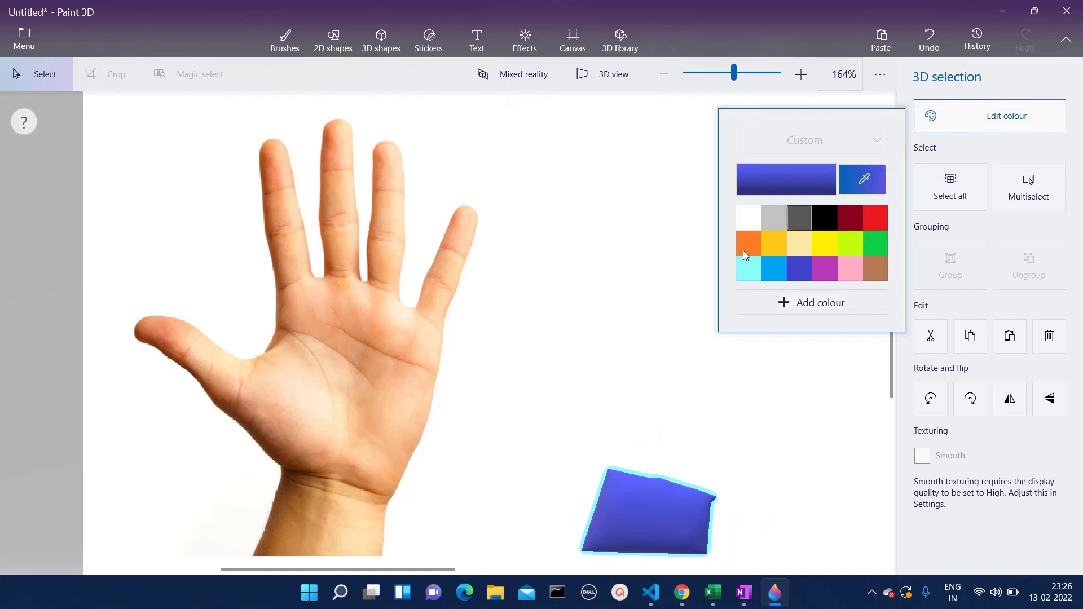
{"action": "left_click", "coordinate": [315, 528]}
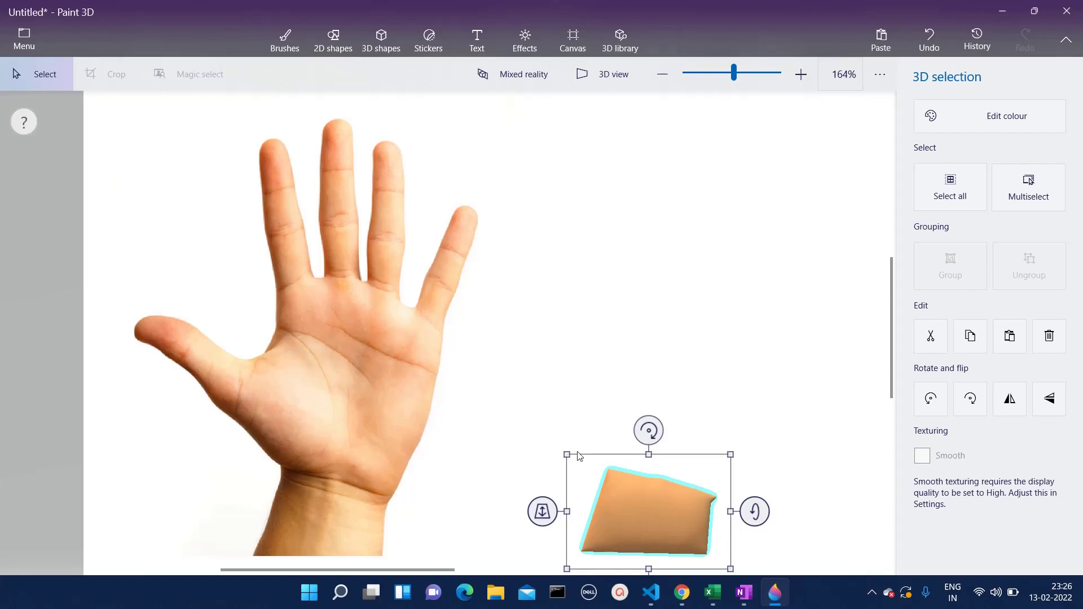
{"action": "left_click", "coordinate": [363, 527]}
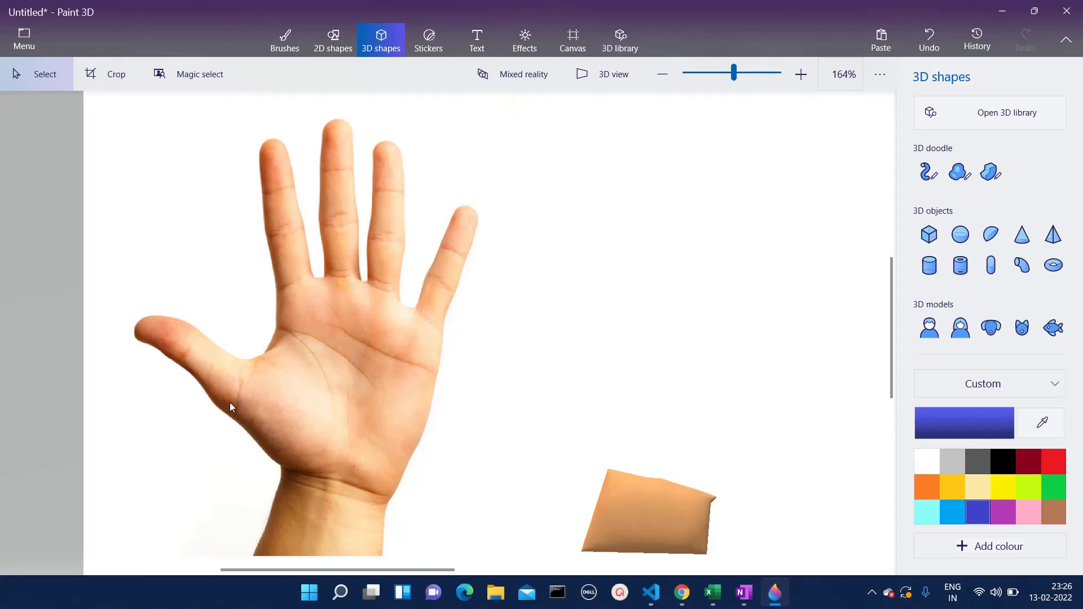
- Trace the palm in the photo with the Soft edge 3D doodle and place the shape directly above the wrist shape
{"action": "left_click", "coordinate": [956, 176]}
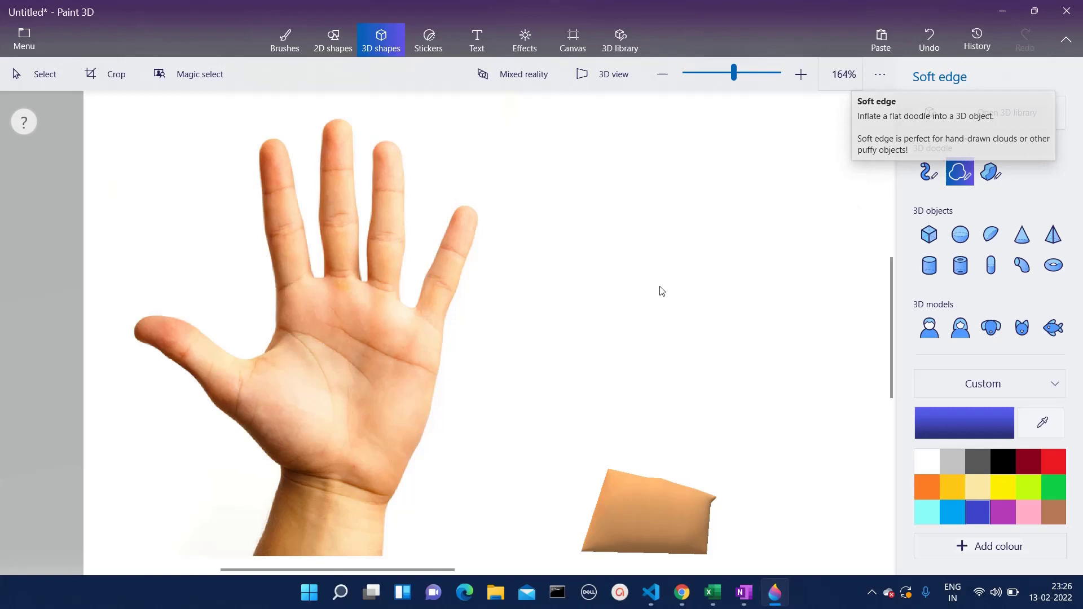
{"action": "left_click", "coordinate": [282, 465]}
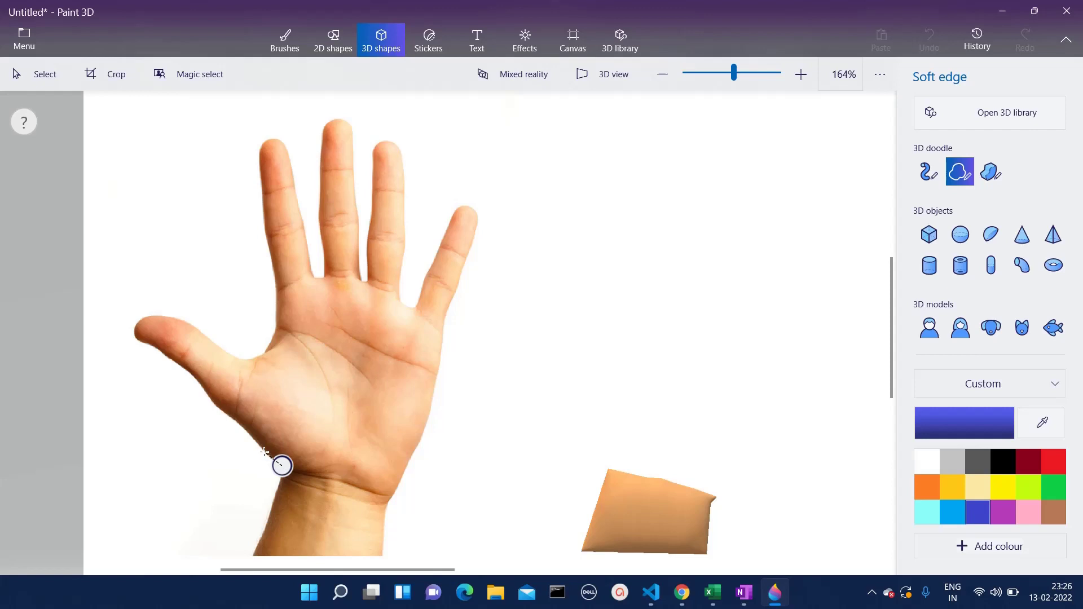
{"action": "left_click", "coordinate": [231, 416]}
{"action": "left_click", "coordinate": [277, 330]}
{"action": "mouse_move", "coordinate": [445, 327]}
{"action": "left_mouse_down"}
{"action": "mouse_move", "coordinate": [427, 425]}
{"action": "mouse_move", "coordinate": [392, 495]}
{"action": "mouse_move", "coordinate": [281, 465]}
{"action": "left_mouse_up"}
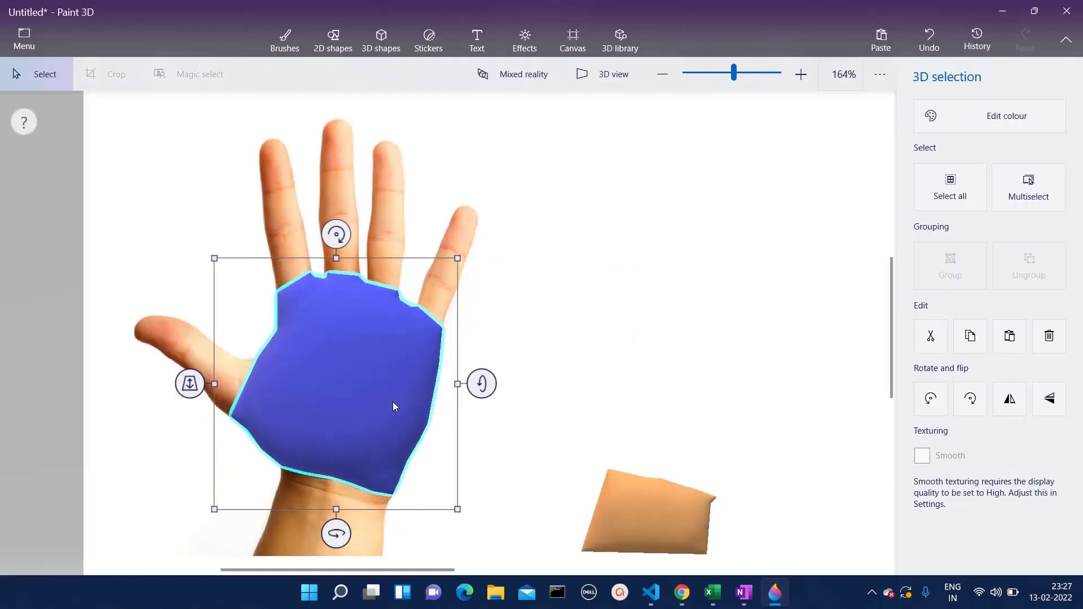
{"action": "left_click_drag", "start_coordinate": [372, 393], "coordinate": [704, 400]}
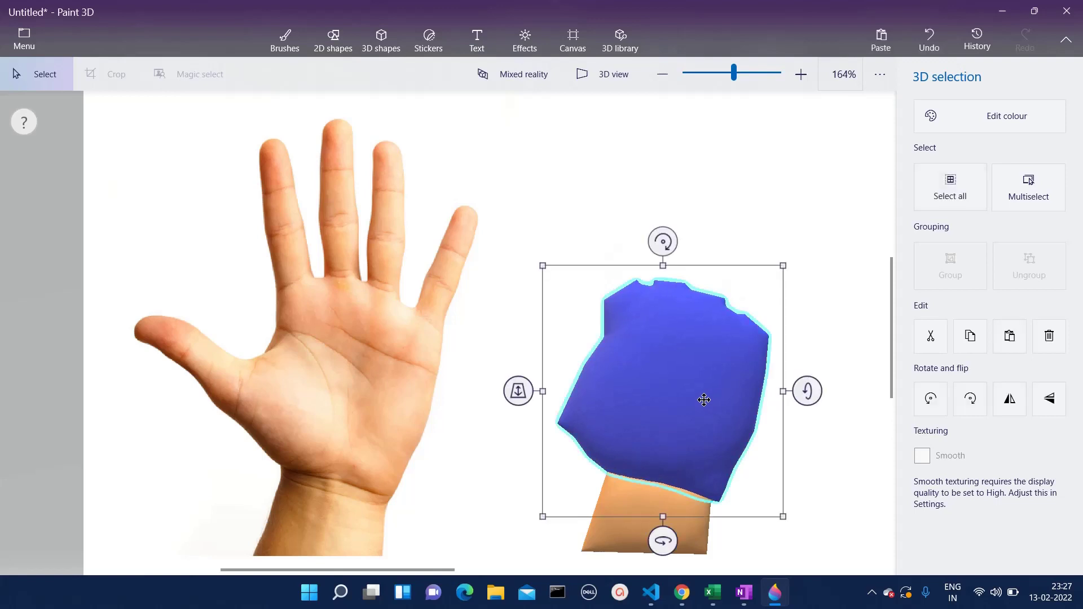
- Recolour the palm shape with Pink from the palette
{"action": "left_click", "coordinate": [1008, 120]}
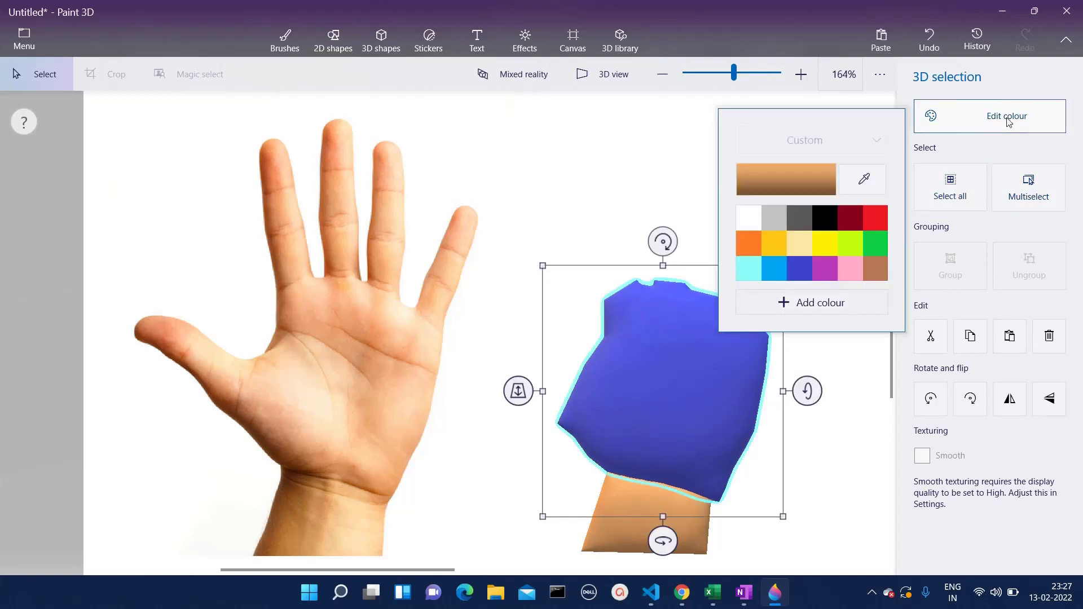
{"action": "left_click", "coordinate": [818, 240]}
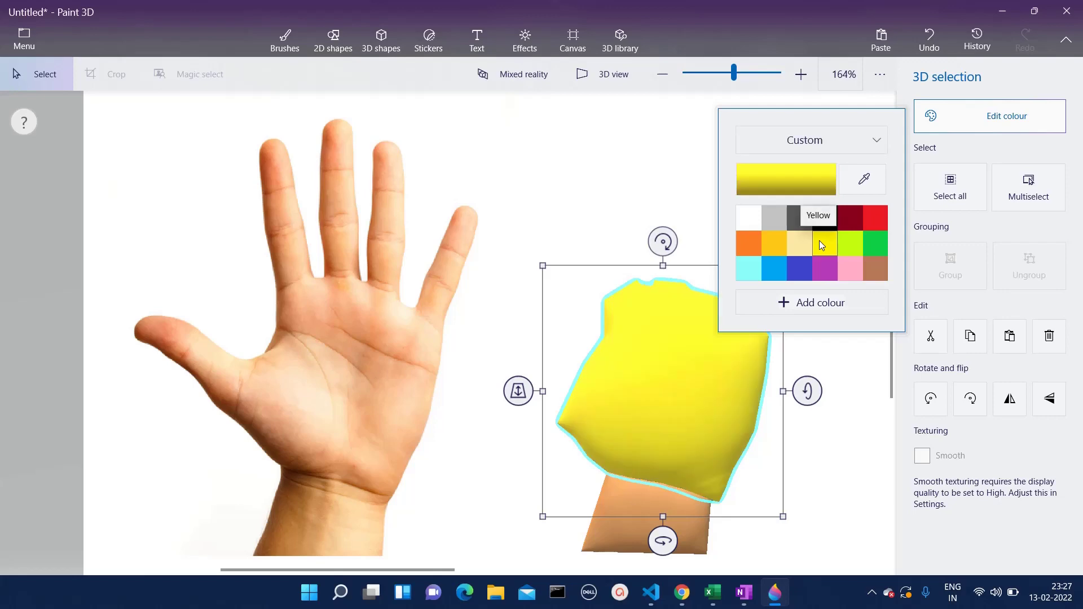
{"action": "left_click", "coordinate": [824, 272]}
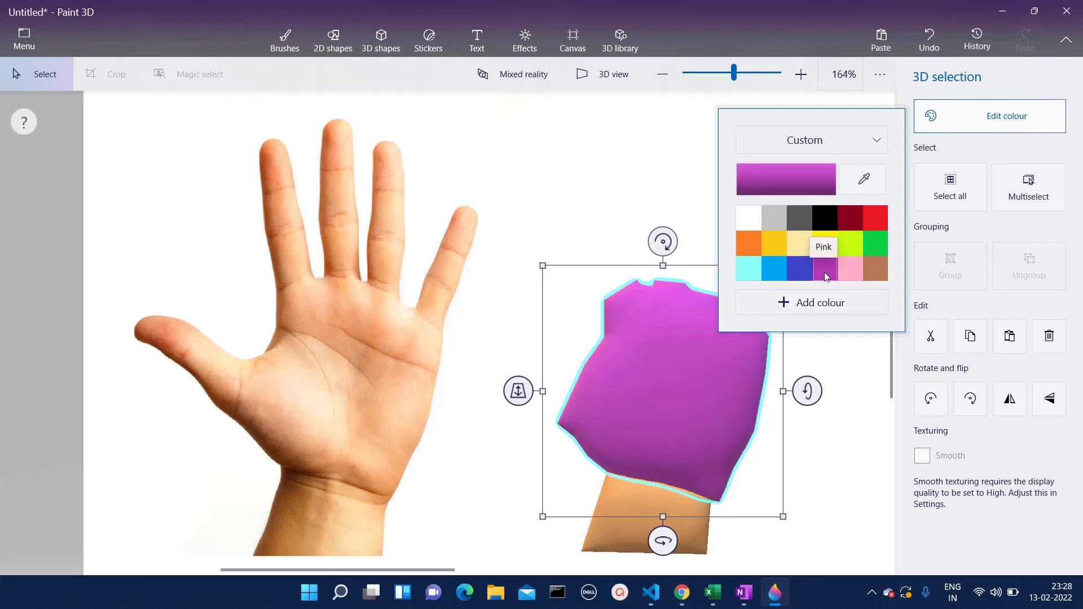
{"action": "left_click", "coordinate": [606, 213]}
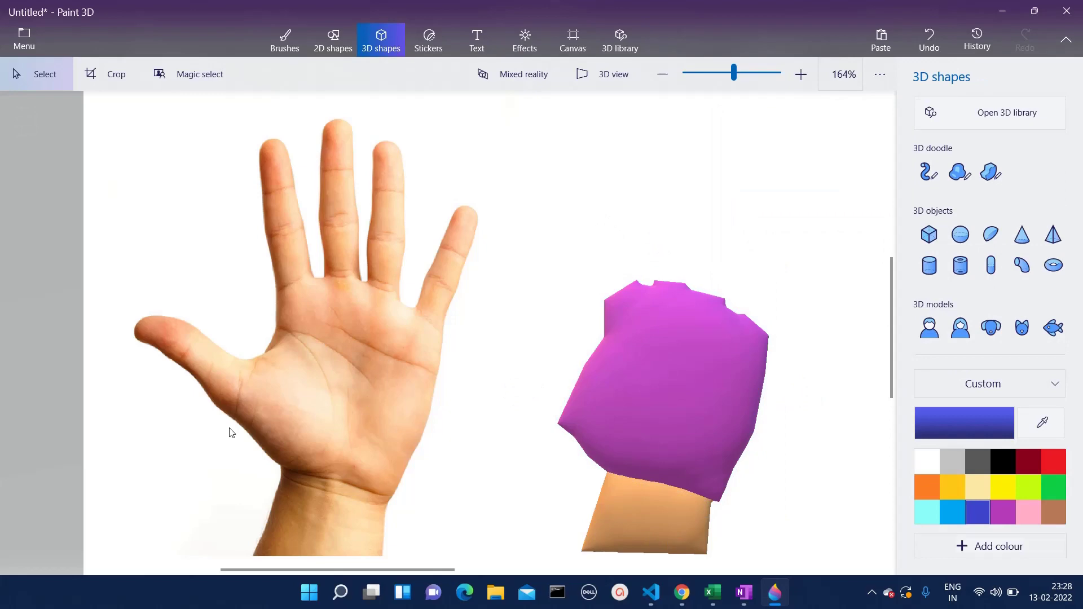
- Trace the little finger's outline in the photo with the Soft edge 3D doodle
{"action": "left_click", "coordinate": [969, 175]}
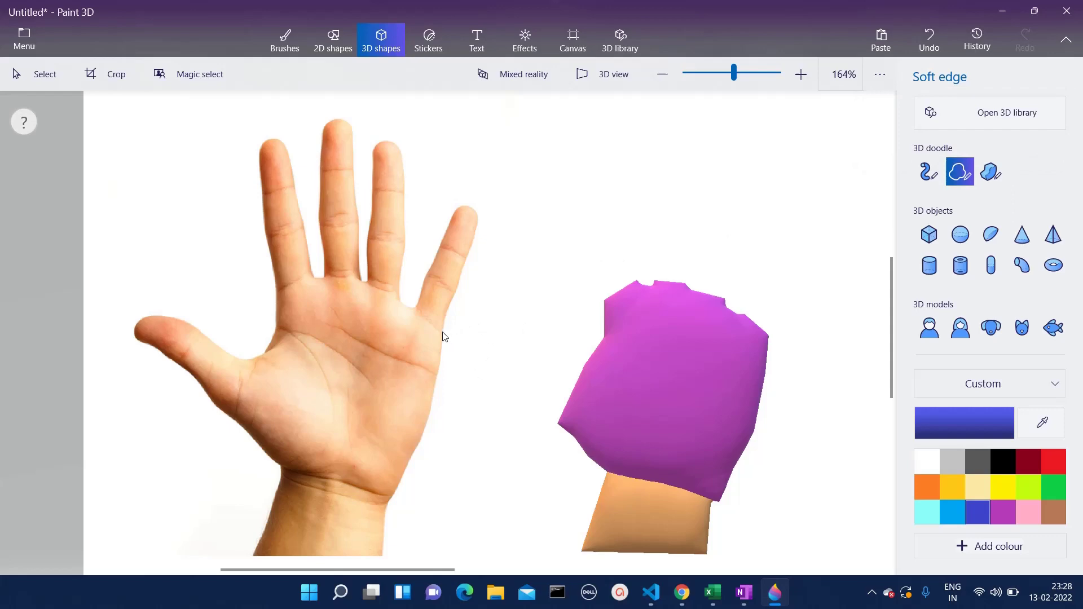
{"action": "mouse_move", "coordinate": [444, 337]}
{"action": "left_mouse_down"}
{"action": "mouse_move", "coordinate": [479, 227]}
{"action": "mouse_move", "coordinate": [478, 213]}
{"action": "mouse_move", "coordinate": [460, 209]}
{"action": "left_mouse_up"}
{"action": "left_click_drag", "start_coordinate": [445, 237], "coordinate": [416, 308]}
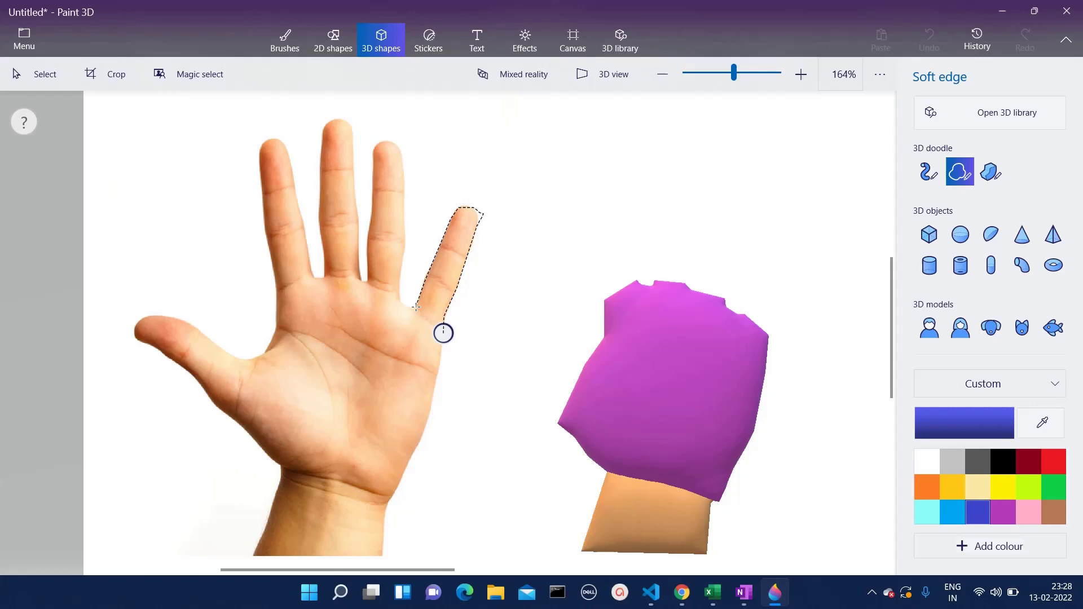
{"action": "mouse_move", "coordinate": [416, 308]}
{"action": "left_mouse_down"}
{"action": "mouse_move", "coordinate": [862, 590]}
{"action": "mouse_move", "coordinate": [925, 599]}
{"action": "left_mouse_up"}
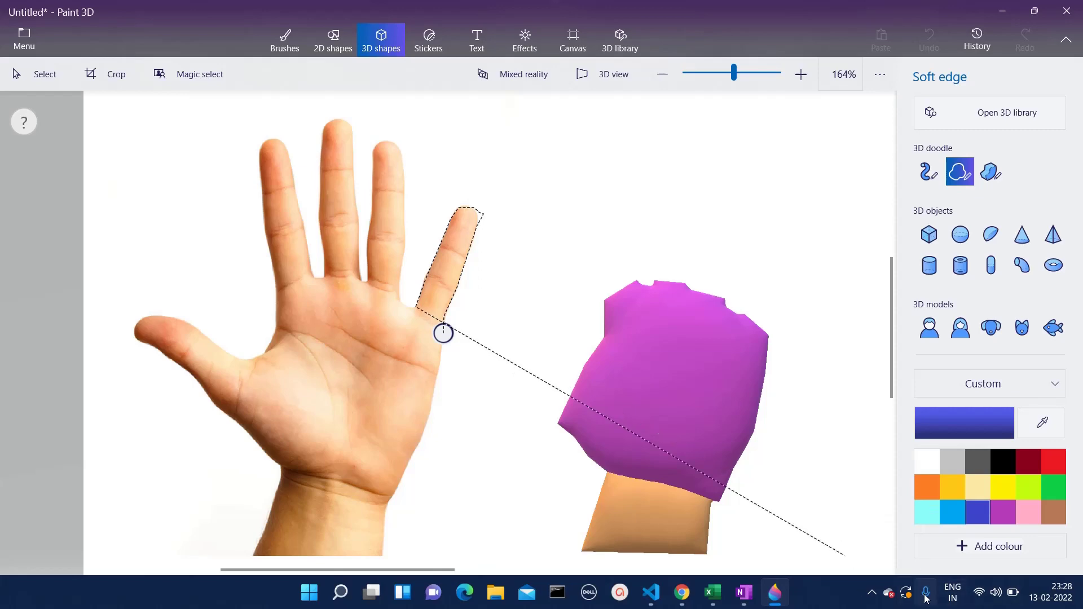
{"action": "left_click", "coordinate": [926, 599]}
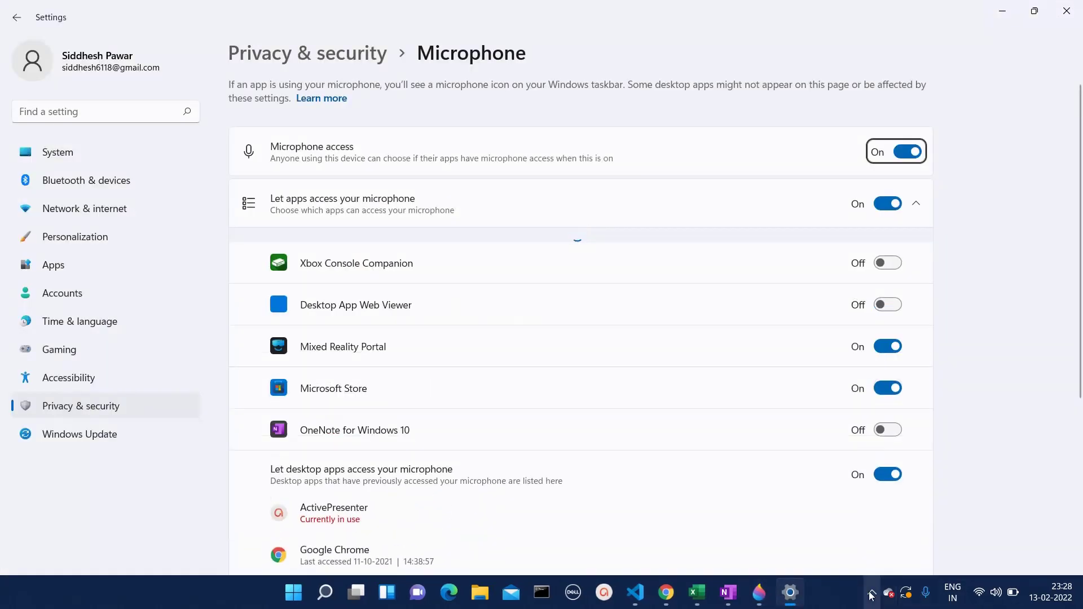
{"action": "left_click", "coordinate": [872, 592]}
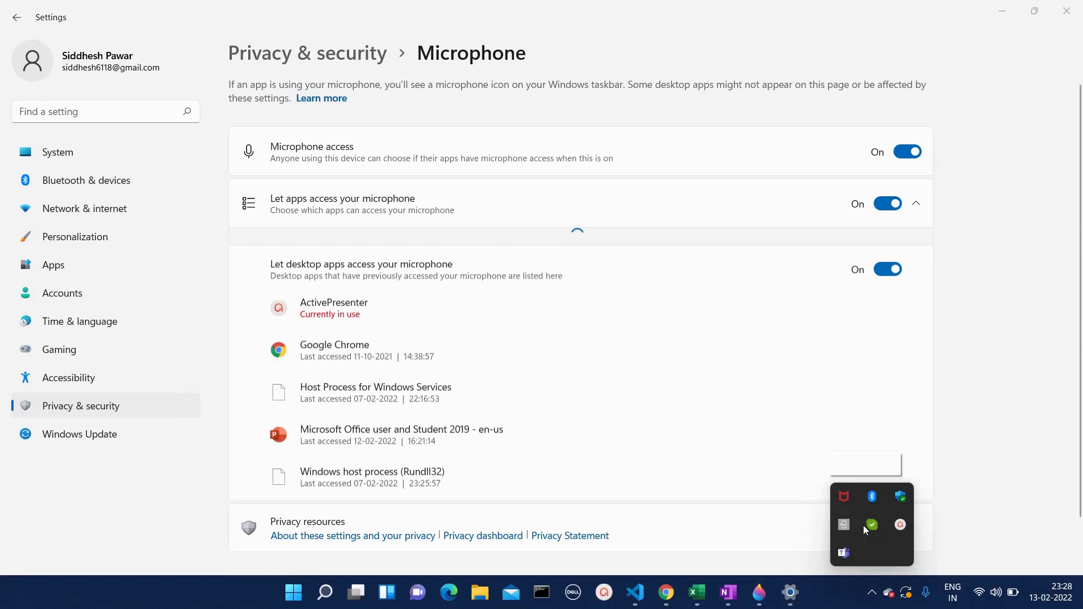
{"action": "left_click", "coordinate": [896, 531]}
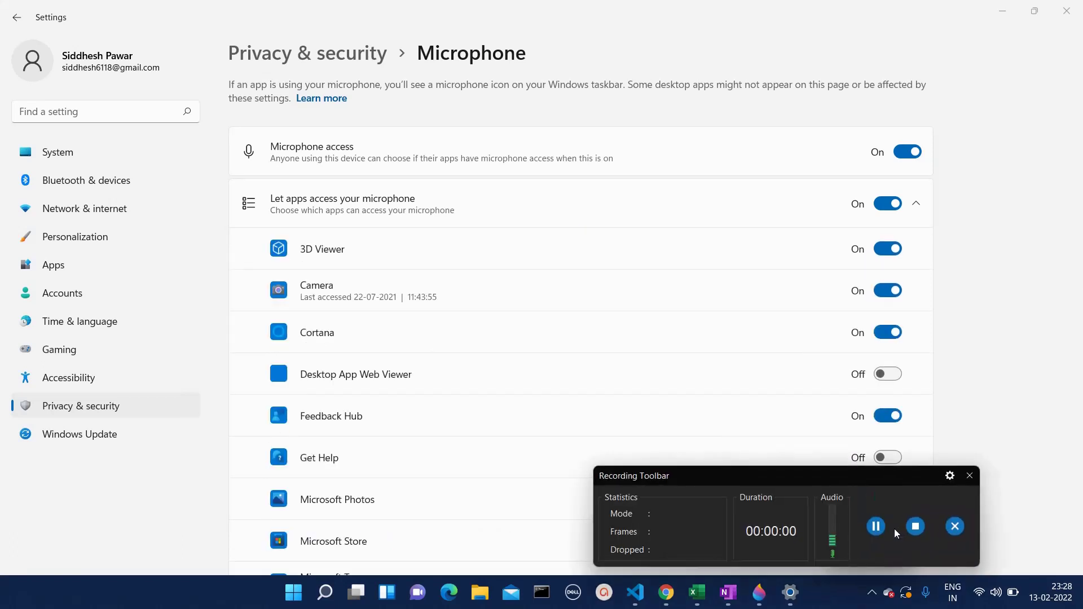
{"action": "left_click", "coordinate": [876, 527]}
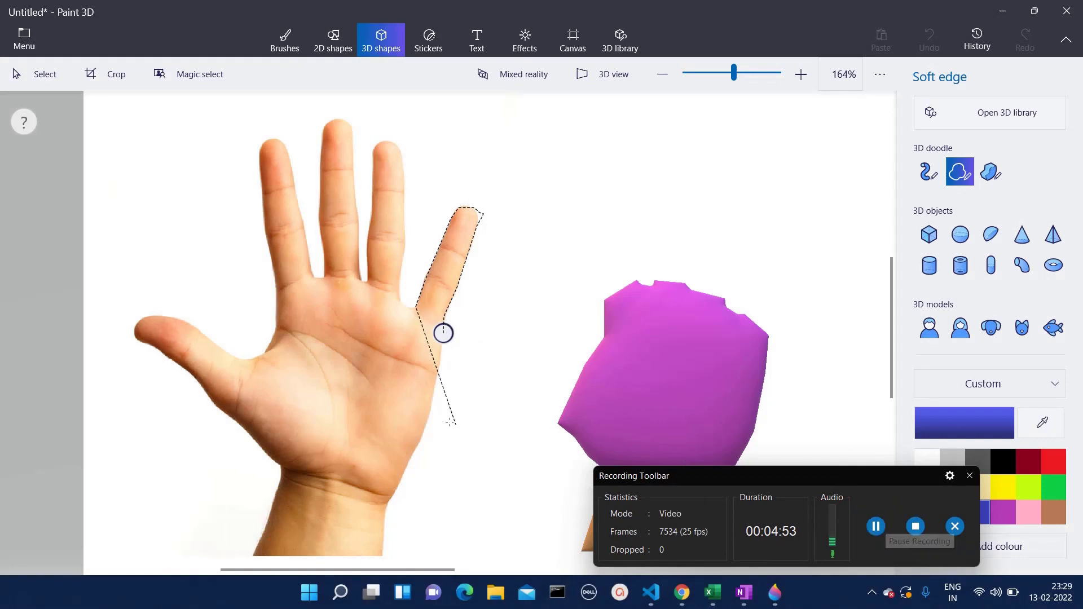
- Continue the open outline around the ring, middle and index fingers and close it into one 3D shape
{"action": "mouse_move", "coordinate": [410, 357]}
{"action": "left_mouse_down"}
{"action": "mouse_move", "coordinate": [401, 150]}
{"action": "mouse_move", "coordinate": [384, 140]}
{"action": "mouse_move", "coordinate": [373, 156]}
{"action": "mouse_move", "coordinate": [367, 284]}
{"action": "mouse_move", "coordinate": [357, 281]}
{"action": "mouse_move", "coordinate": [348, 124]}
{"action": "mouse_move", "coordinate": [332, 121]}
{"action": "mouse_move", "coordinate": [323, 150]}
{"action": "mouse_move", "coordinate": [320, 277]}
{"action": "mouse_move", "coordinate": [292, 163]}
{"action": "mouse_move", "coordinate": [277, 138]}
{"action": "mouse_move", "coordinate": [262, 144]}
{"action": "mouse_move", "coordinate": [279, 295]}
{"action": "mouse_move", "coordinate": [328, 273]}
{"action": "mouse_move", "coordinate": [356, 277]}
{"action": "mouse_move", "coordinate": [443, 333]}
{"action": "left_mouse_up"}
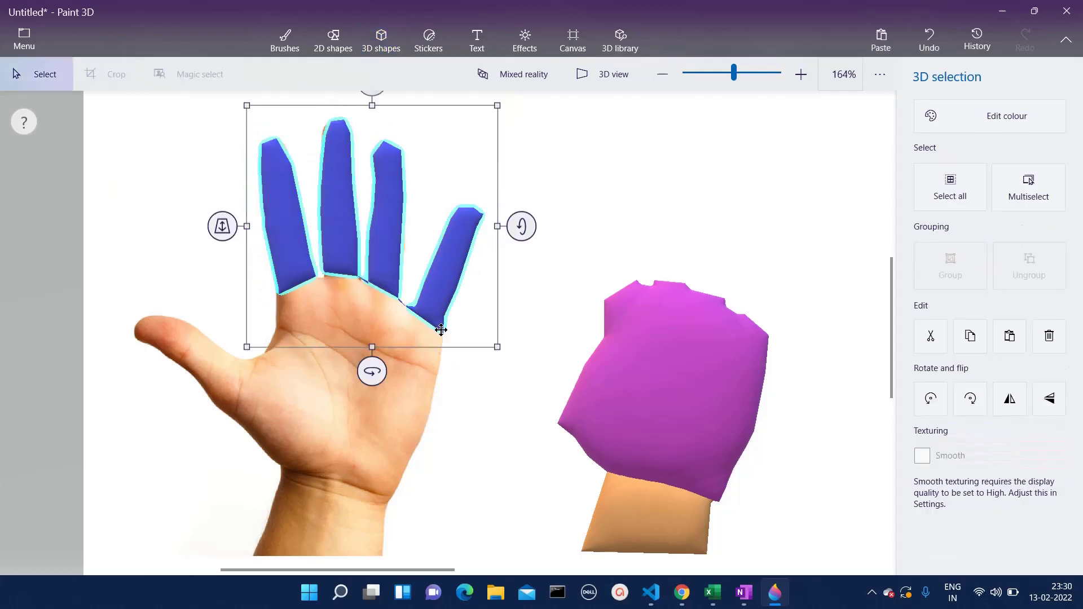
- Move the four-finger shape off the photo to the empty area above the palm shape
{"action": "left_click_drag", "start_coordinate": [423, 169], "coordinate": [754, 186]}
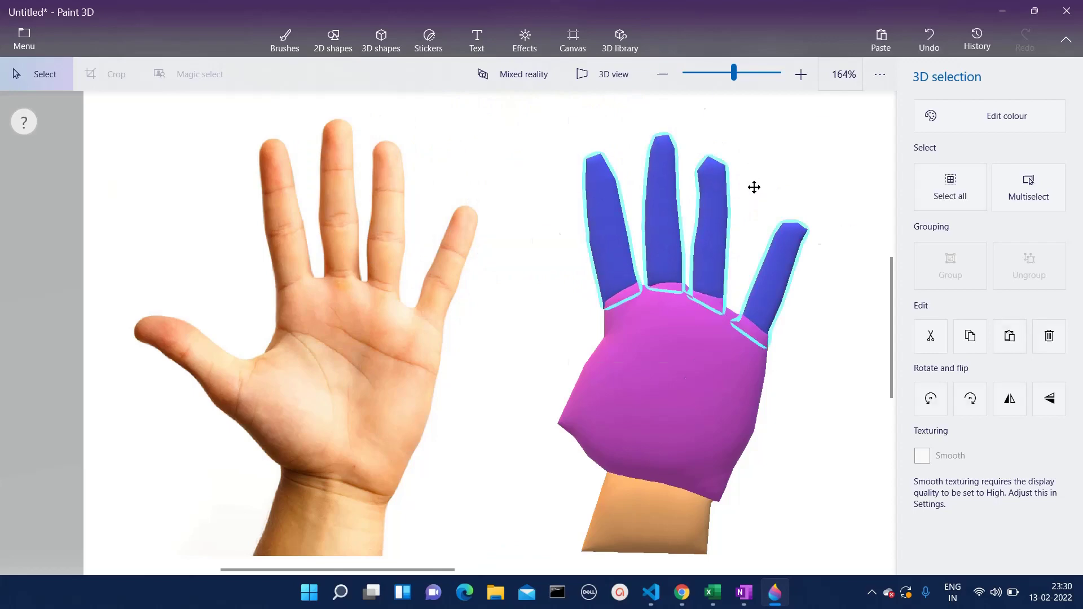
{"action": "left_click", "coordinate": [496, 370]}
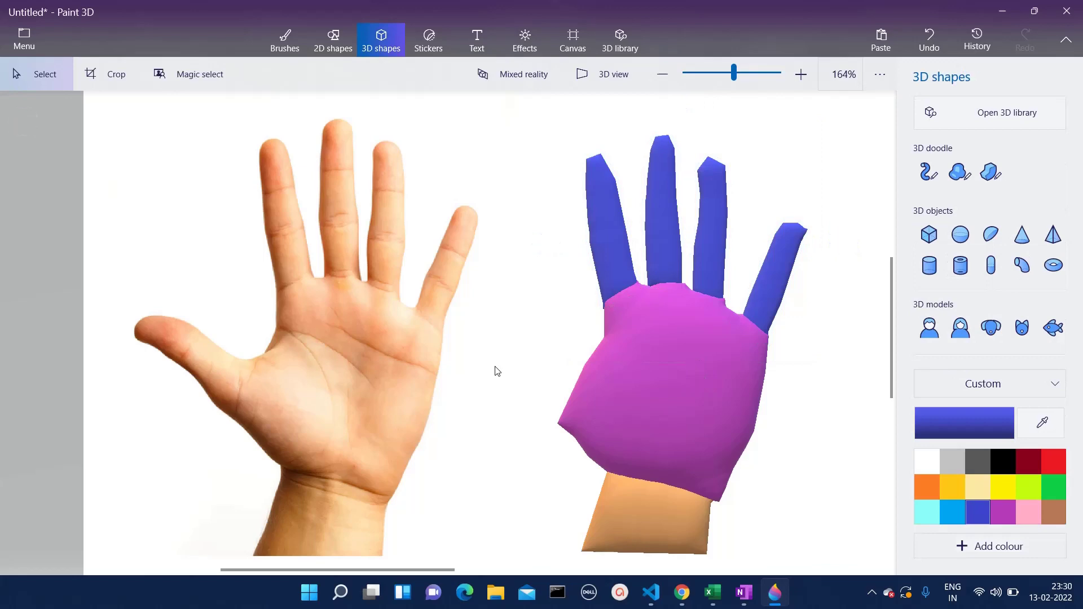
{"action": "left_click", "coordinate": [678, 224]}
{"action": "left_click_drag", "start_coordinate": [677, 223], "coordinate": [583, 192]}
- Turn the four-finger shape end-on, increase its thickness and rotate it back upright
{"action": "left_click_drag", "start_coordinate": [606, 361], "coordinate": [485, 322]}
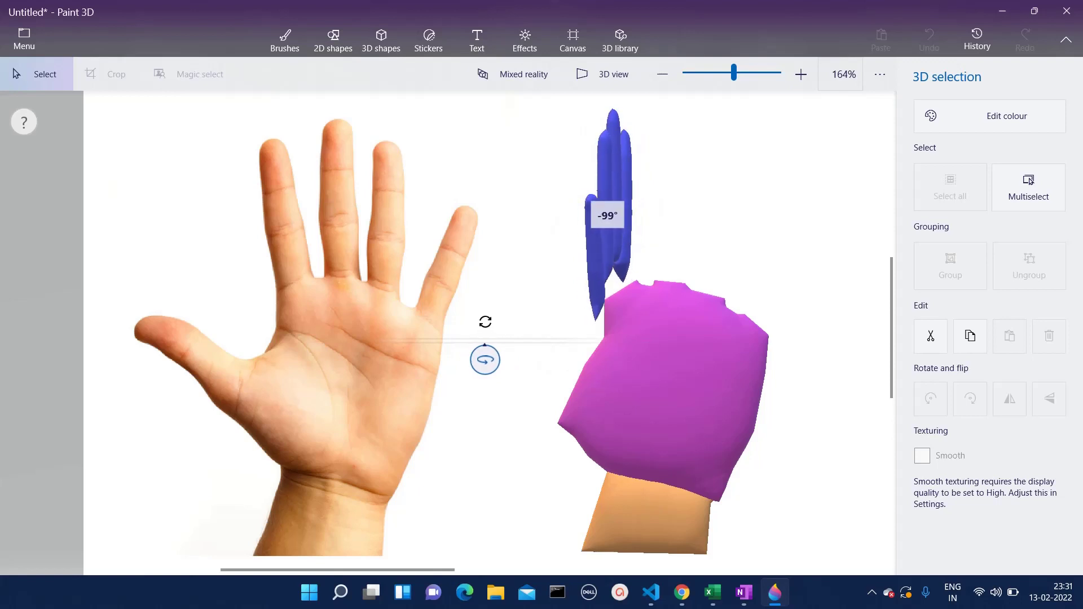
{"action": "left_click_drag", "start_coordinate": [485, 321], "coordinate": [608, 314]}
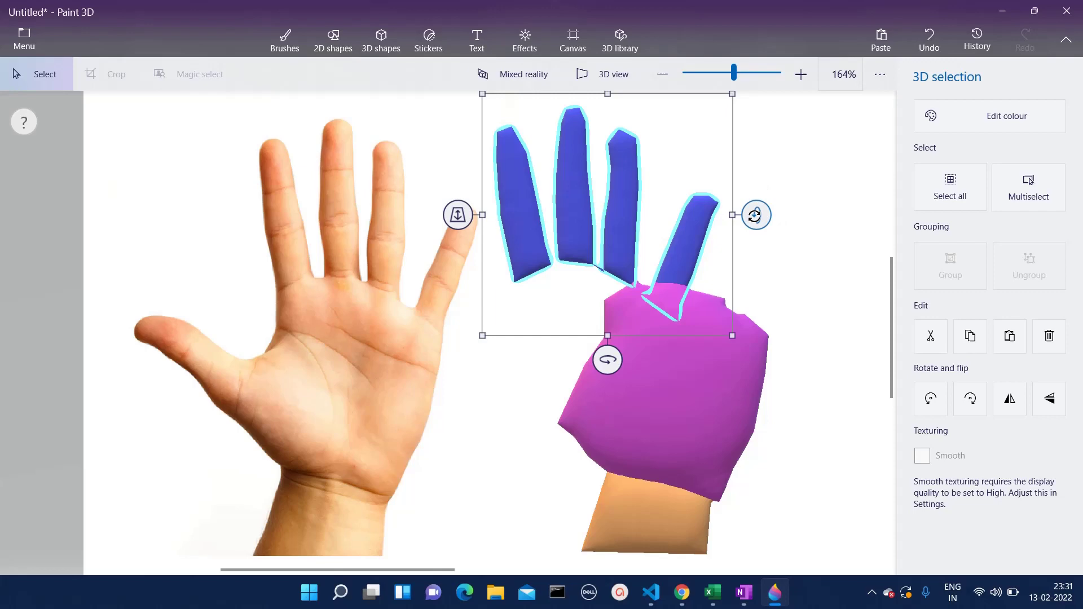
{"action": "left_click_drag", "start_coordinate": [754, 216], "coordinate": [861, 322]}
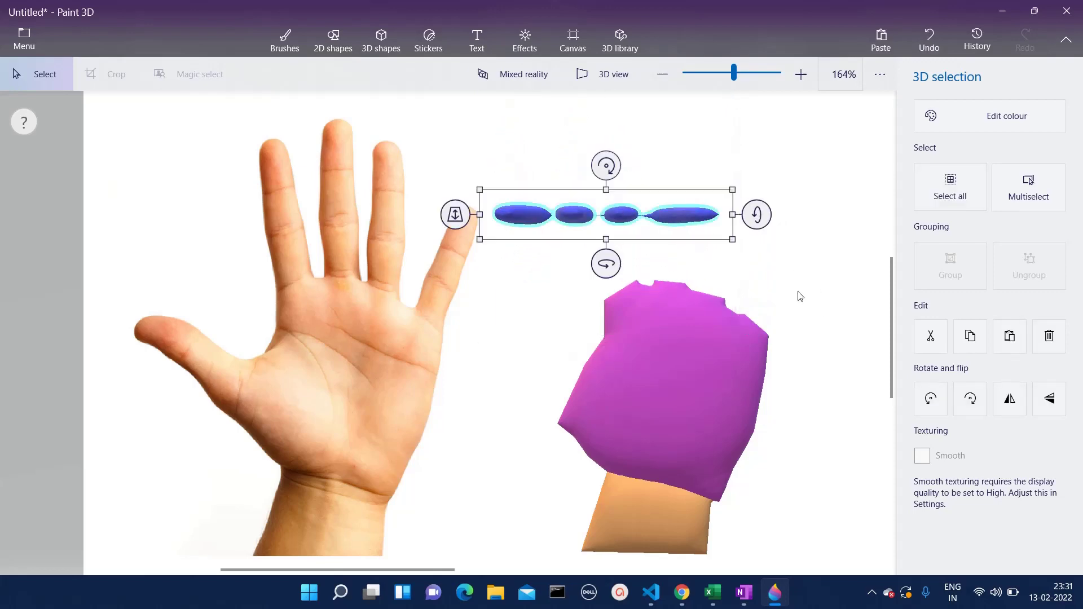
{"action": "left_click_drag", "start_coordinate": [606, 189], "coordinate": [602, 170]}
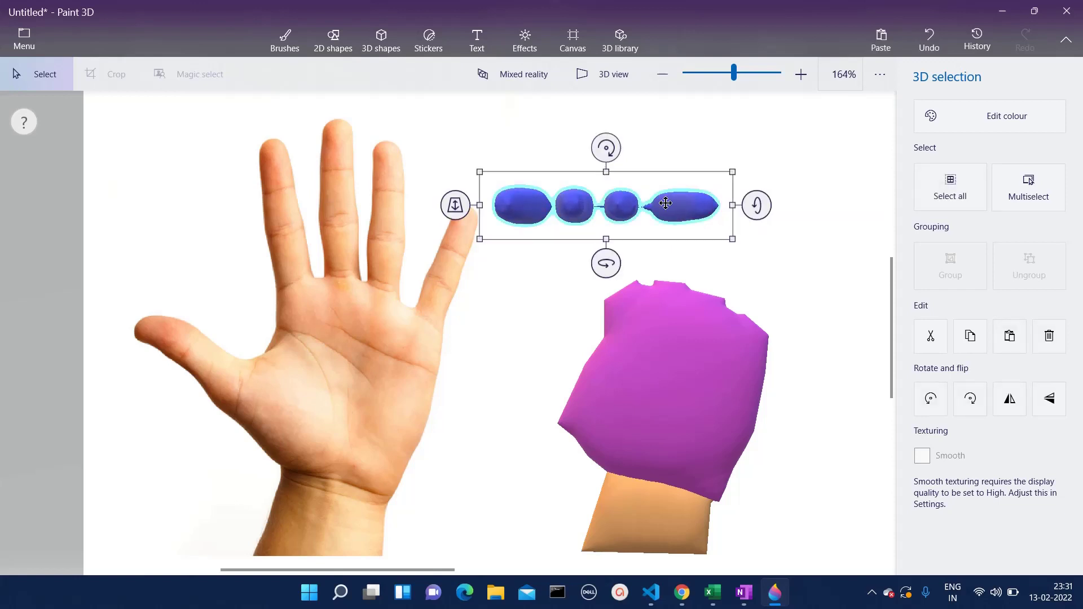
{"action": "left_click_drag", "start_coordinate": [759, 205], "coordinate": [754, 162]}
- Place the four-finger shape against the upper edge of the palm shape and fine-tune its alignment
{"action": "left_click_drag", "start_coordinate": [627, 221], "coordinate": [700, 243]}
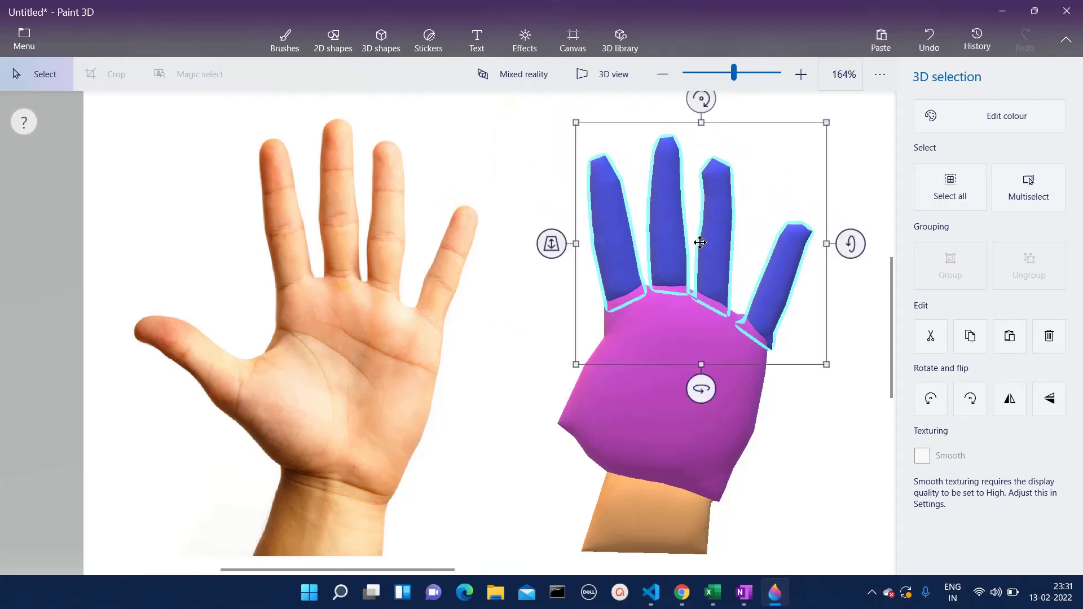
{"action": "left_click", "coordinate": [510, 345]}
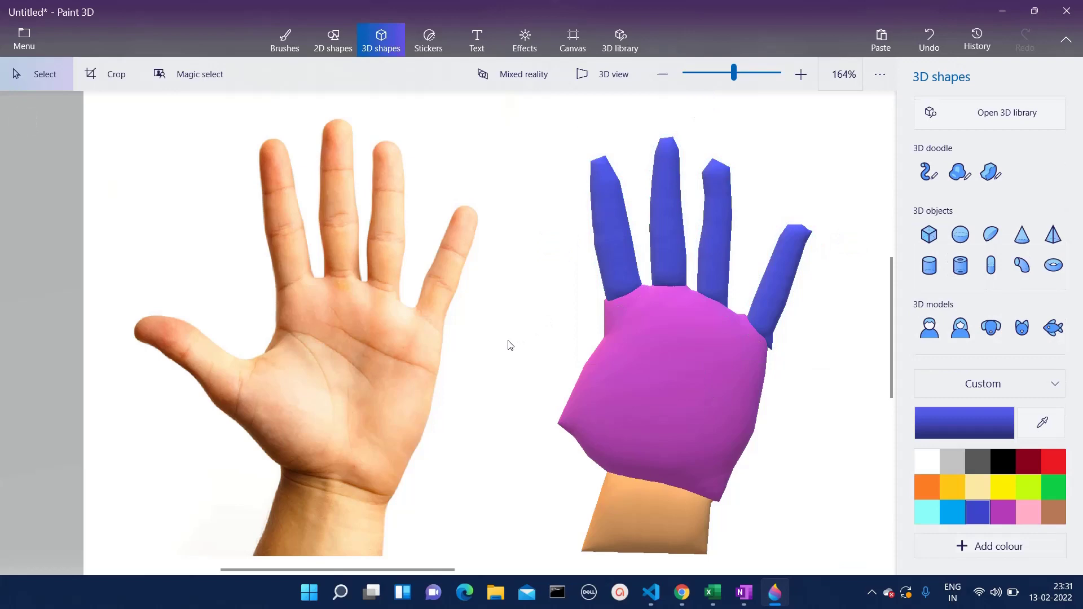
{"action": "left_click", "coordinate": [706, 247]}
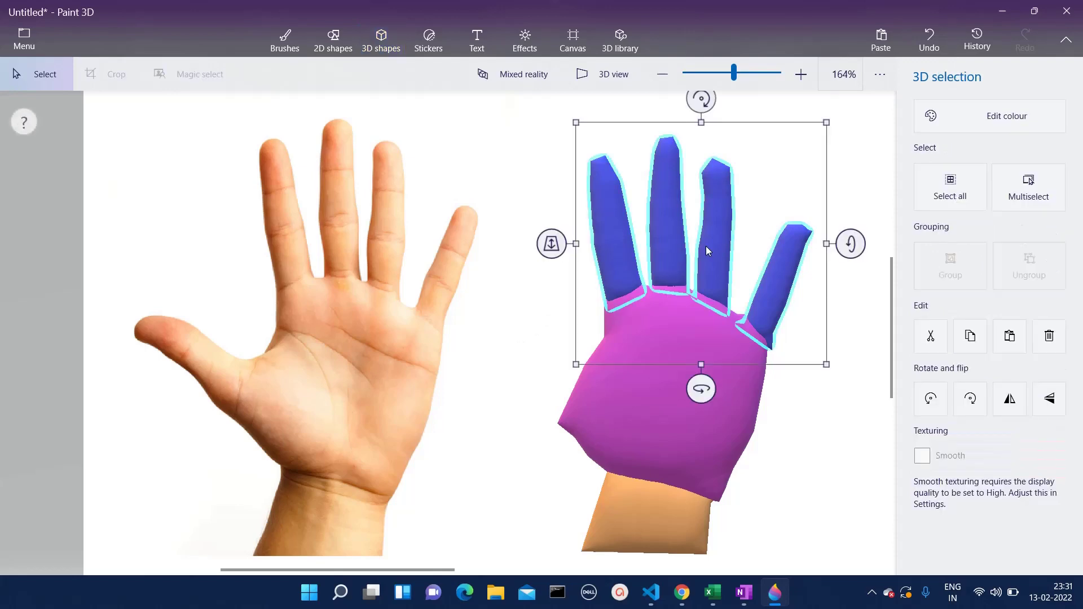
{"action": "left_click_drag", "start_coordinate": [706, 245], "coordinate": [699, 246]}
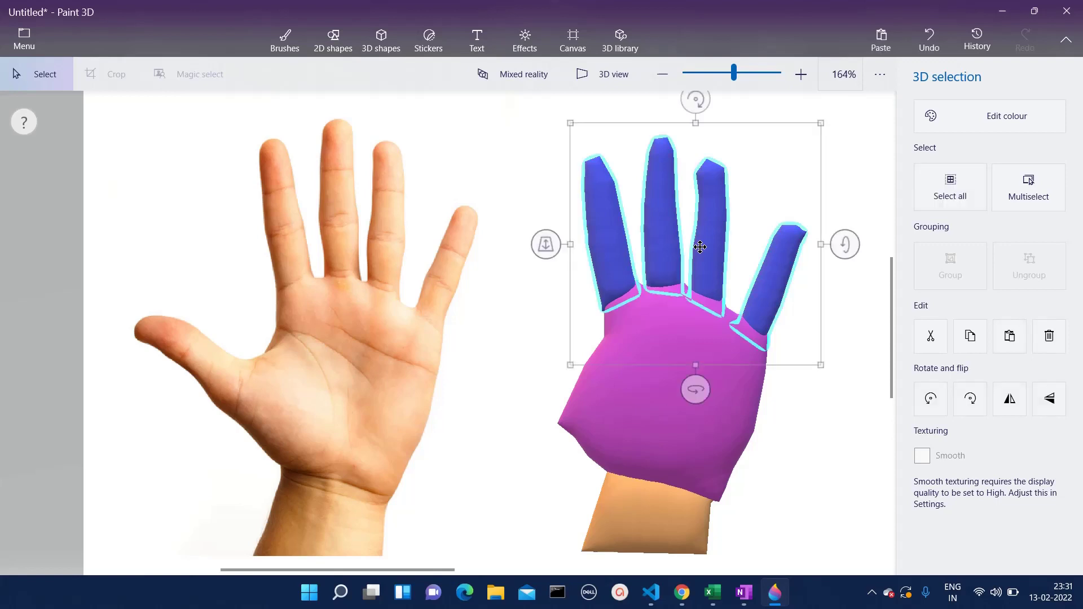
{"action": "left_click", "coordinate": [486, 400]}
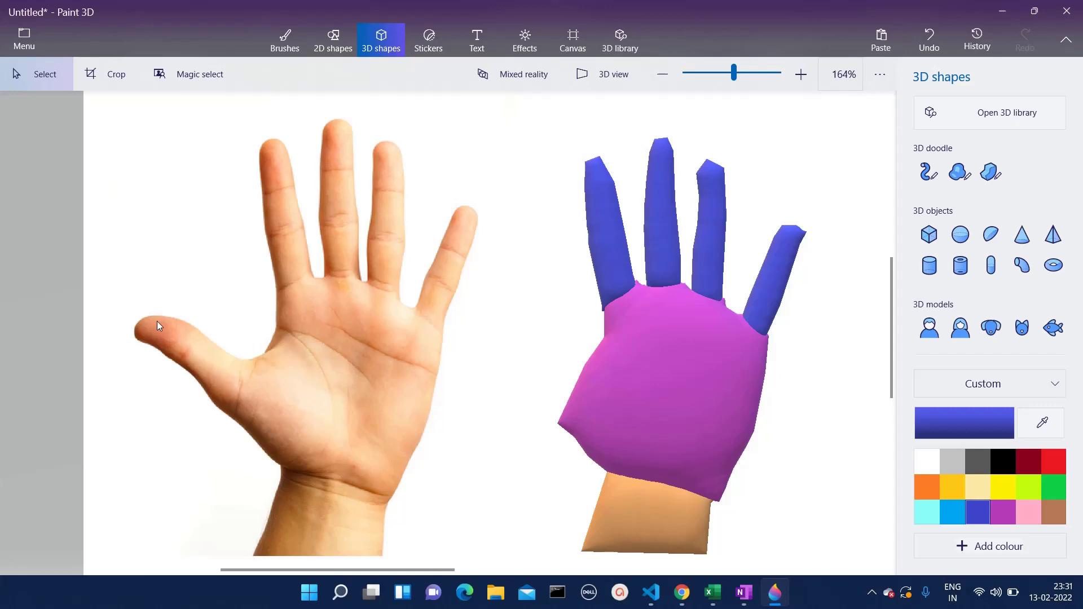
- Trace the thumb's outline in the photo with the Soft edge 3D doodle and close it into a shape
{"action": "left_click", "coordinate": [960, 172]}
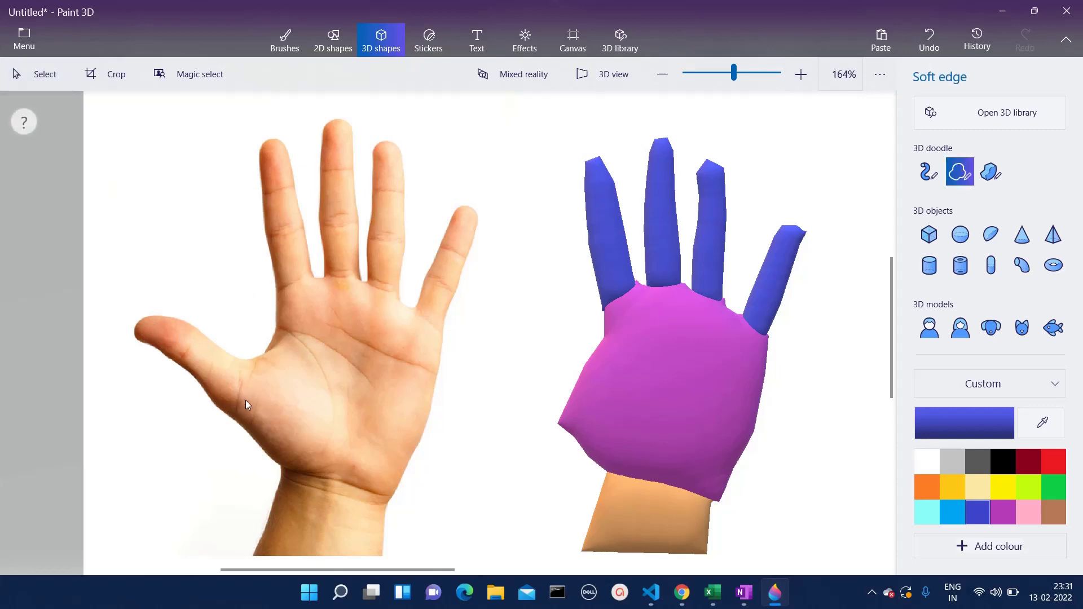
{"action": "mouse_move", "coordinate": [232, 416]}
{"action": "left_mouse_down"}
{"action": "mouse_move", "coordinate": [198, 376]}
{"action": "mouse_move", "coordinate": [133, 327]}
{"action": "mouse_move", "coordinate": [164, 314]}
{"action": "mouse_move", "coordinate": [226, 351]}
{"action": "left_mouse_up"}
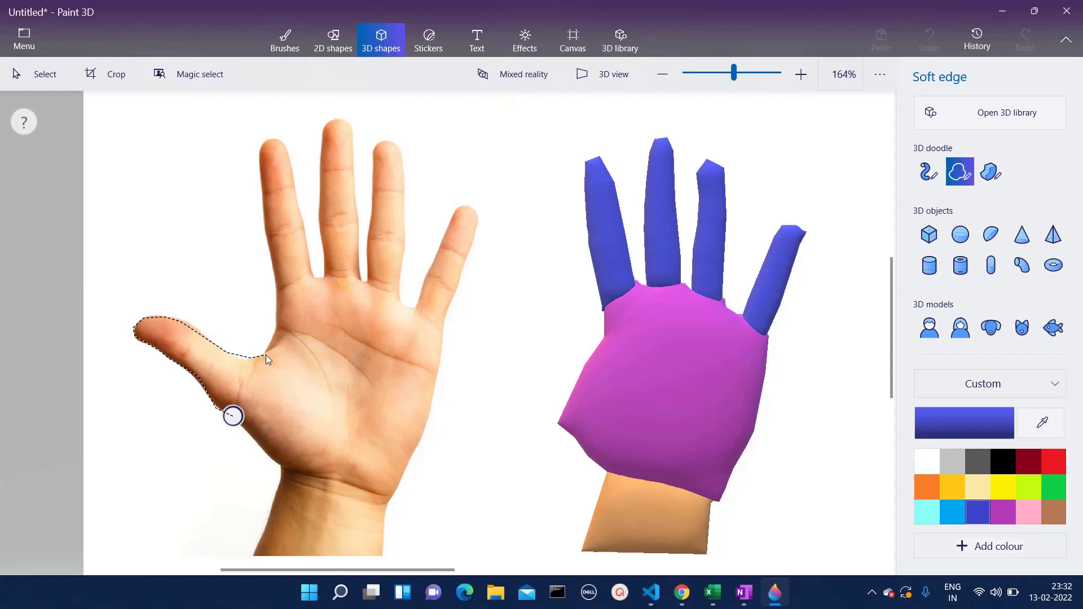
{"action": "left_click", "coordinate": [233, 416]}
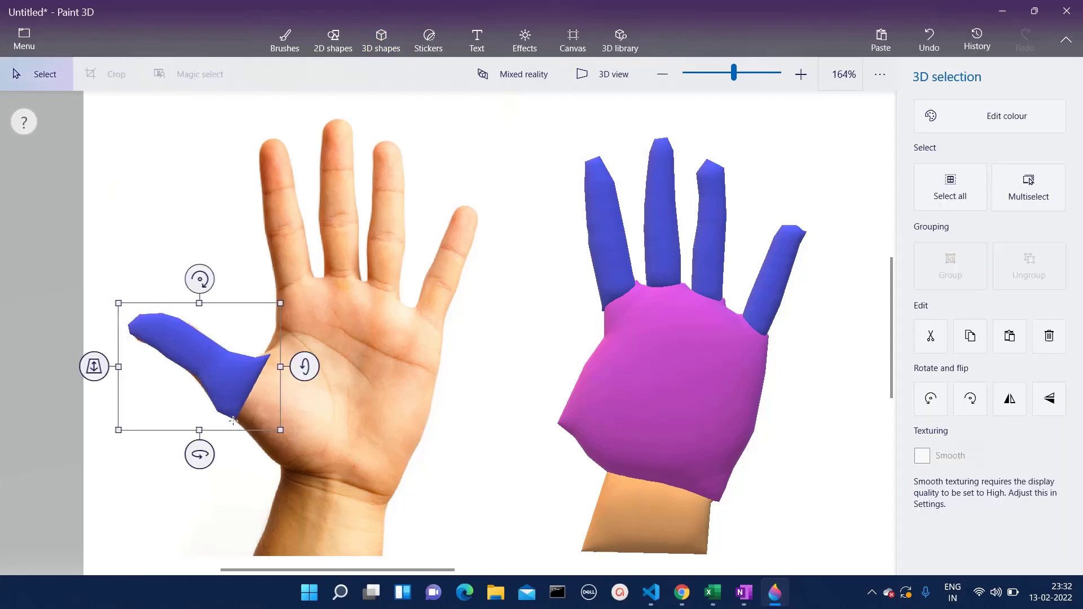
- Thicken the thumb shape while it is turned end-on, and place it upright against the thumb side of the palm shape
{"action": "mouse_move", "coordinate": [218, 381]}
{"action": "left_mouse_down"}
{"action": "mouse_move", "coordinate": [584, 312]}
{"action": "mouse_move", "coordinate": [550, 327]}
{"action": "mouse_move", "coordinate": [590, 338]}
{"action": "mouse_move", "coordinate": [587, 385]}
{"action": "left_mouse_up"}
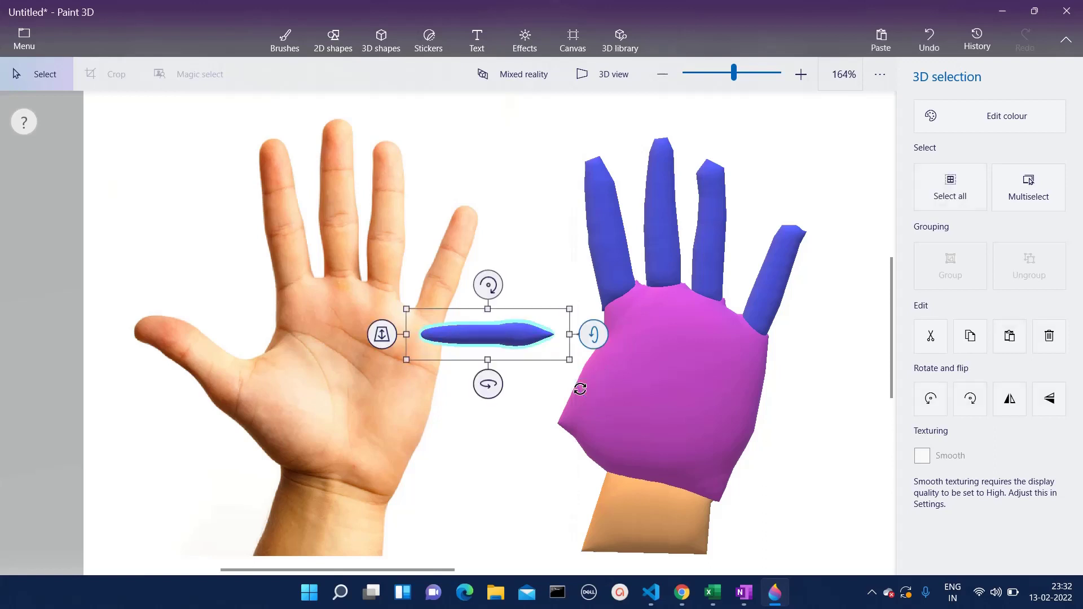
{"action": "left_click", "coordinate": [486, 303]}
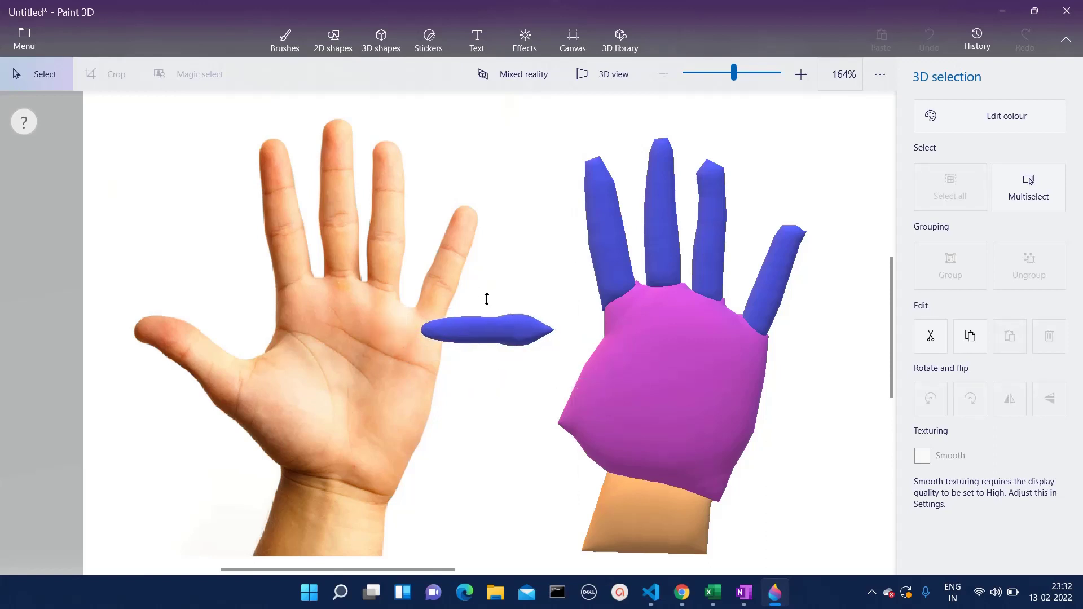
{"action": "left_click", "coordinate": [547, 336]}
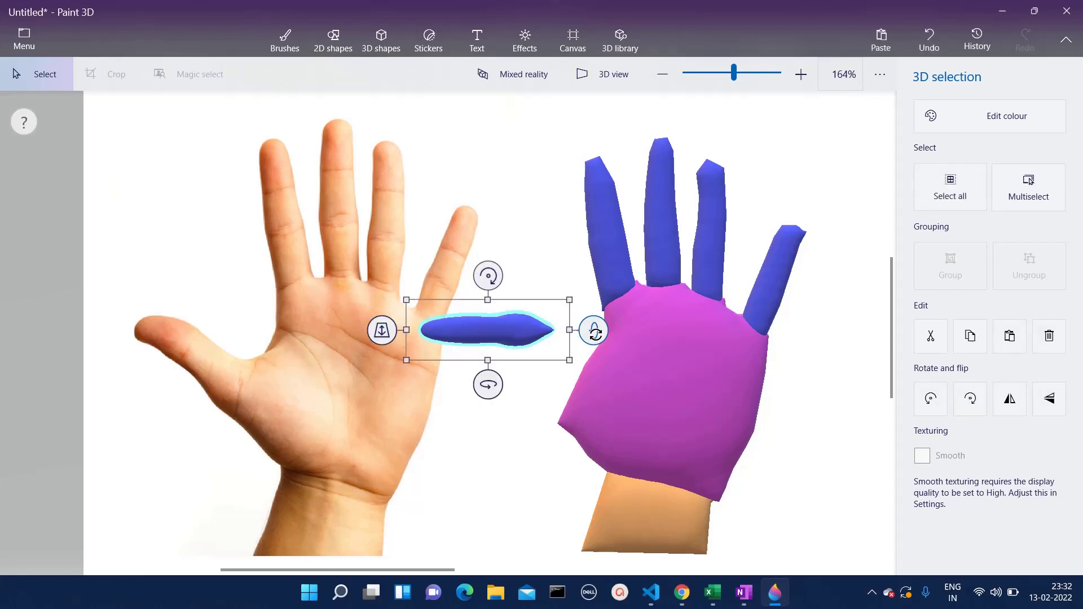
{"action": "left_click", "coordinate": [490, 299]}
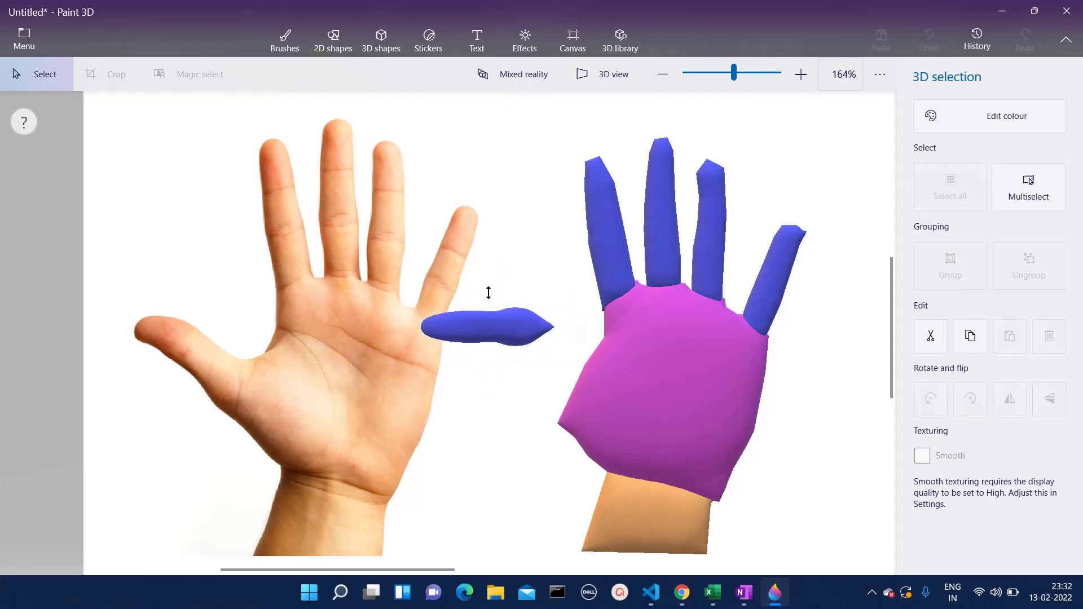
{"action": "left_click", "coordinate": [514, 322]}
{"action": "left_click_drag", "start_coordinate": [589, 327], "coordinate": [587, 309]}
{"action": "left_click_drag", "start_coordinate": [513, 332], "coordinate": [558, 385]}
{"action": "left_click", "coordinate": [752, 478]}
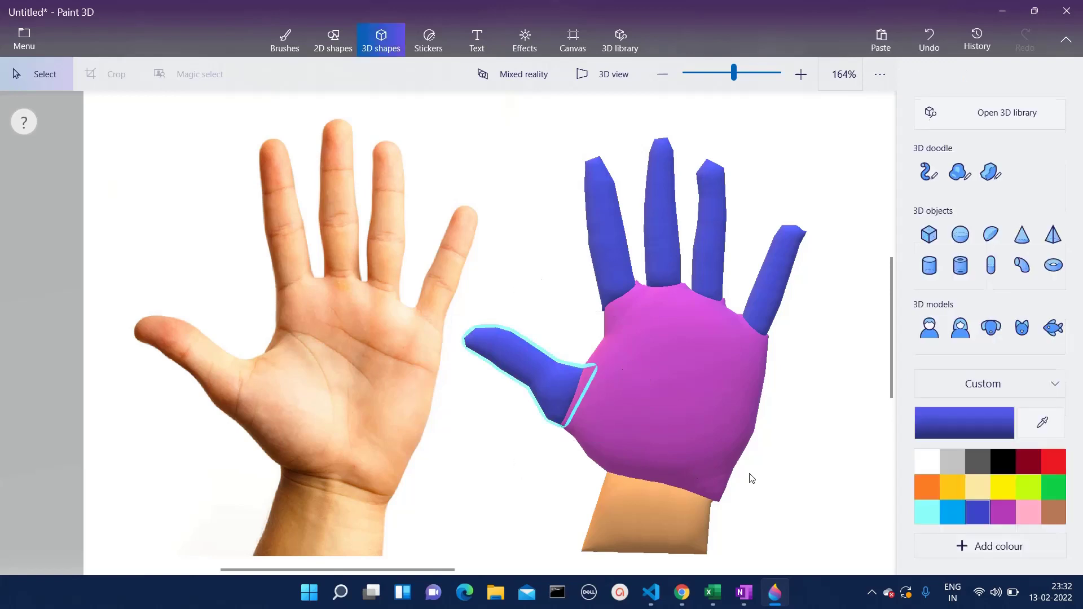
- Tilt the palm shape slightly around its horizontal axis
{"action": "left_click", "coordinate": [707, 391]}
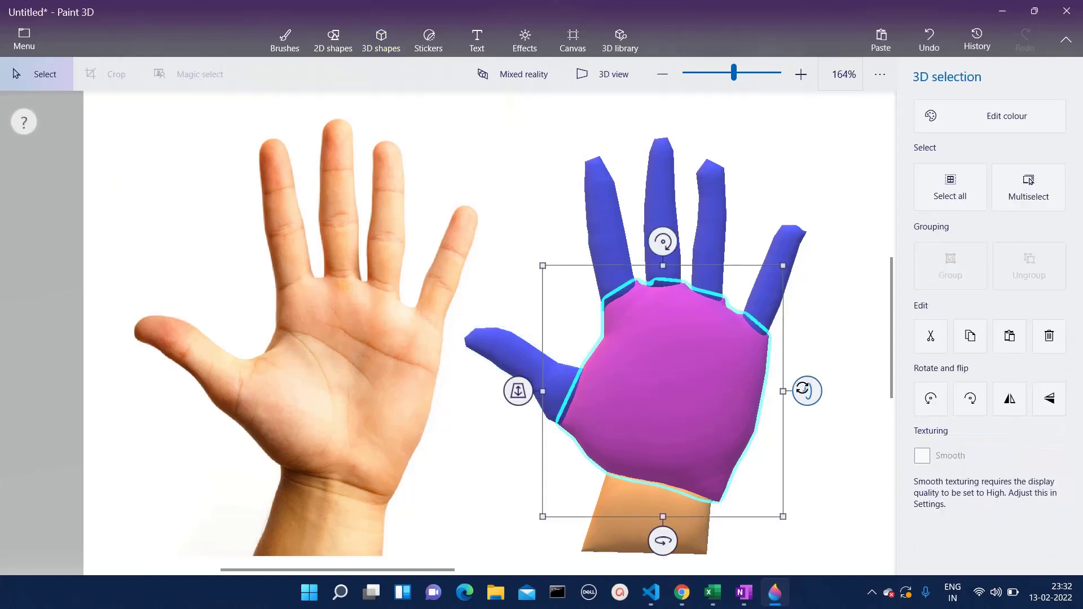
{"action": "mouse_move", "coordinate": [807, 391]}
{"action": "left_mouse_down"}
{"action": "mouse_move", "coordinate": [808, 463]}
{"action": "mouse_move", "coordinate": [794, 405]}
{"action": "mouse_move", "coordinate": [805, 389]}
{"action": "left_mouse_up"}
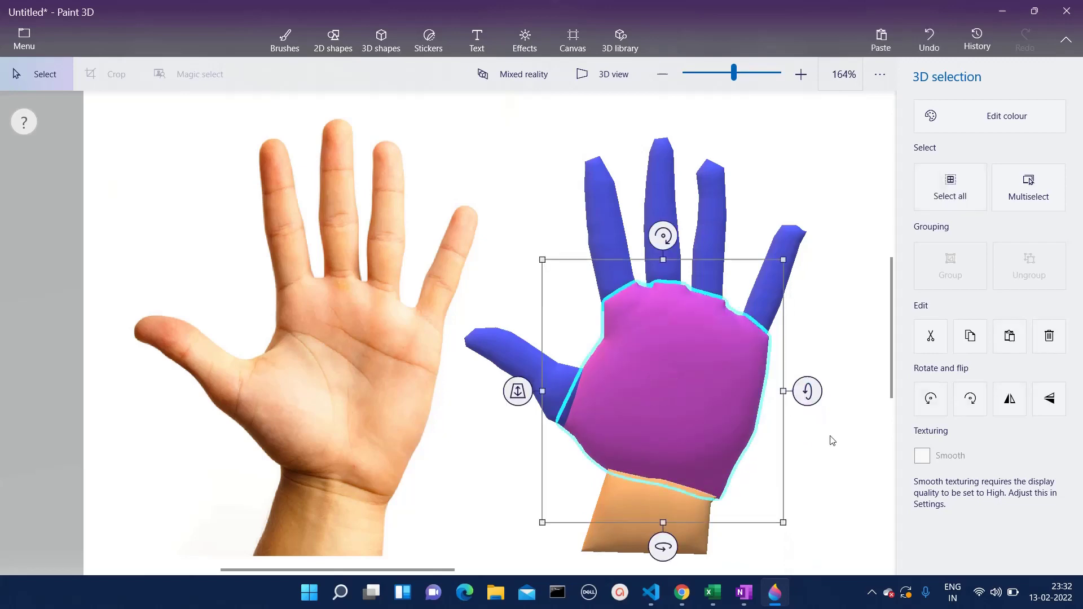
{"action": "scroll", "coordinate": [863, 450], "scroll_direction": "down", "scroll_amount": 3}
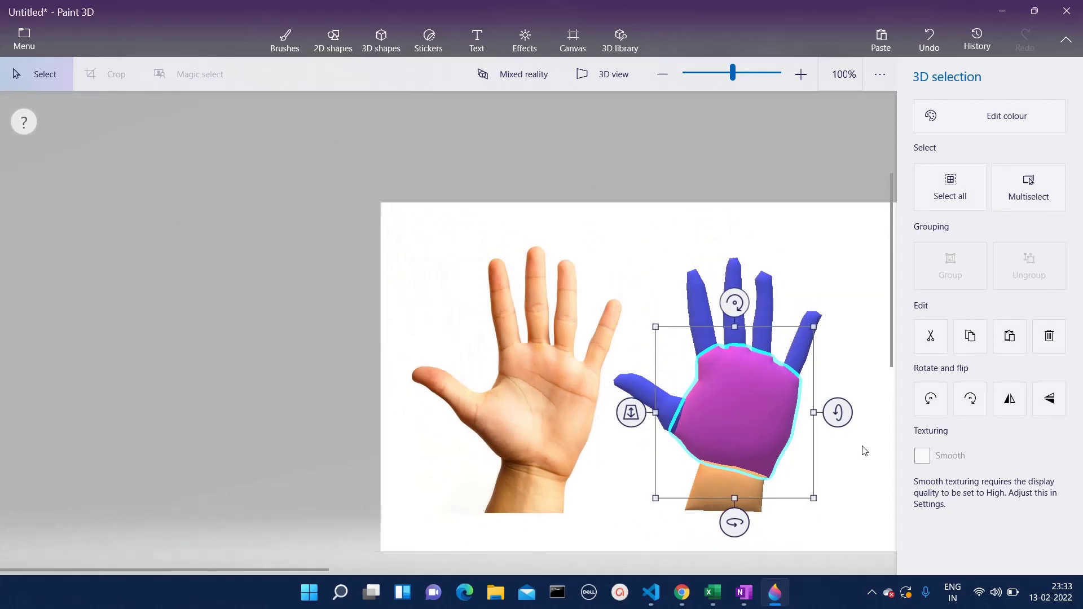
{"action": "left_click", "coordinate": [636, 251]}
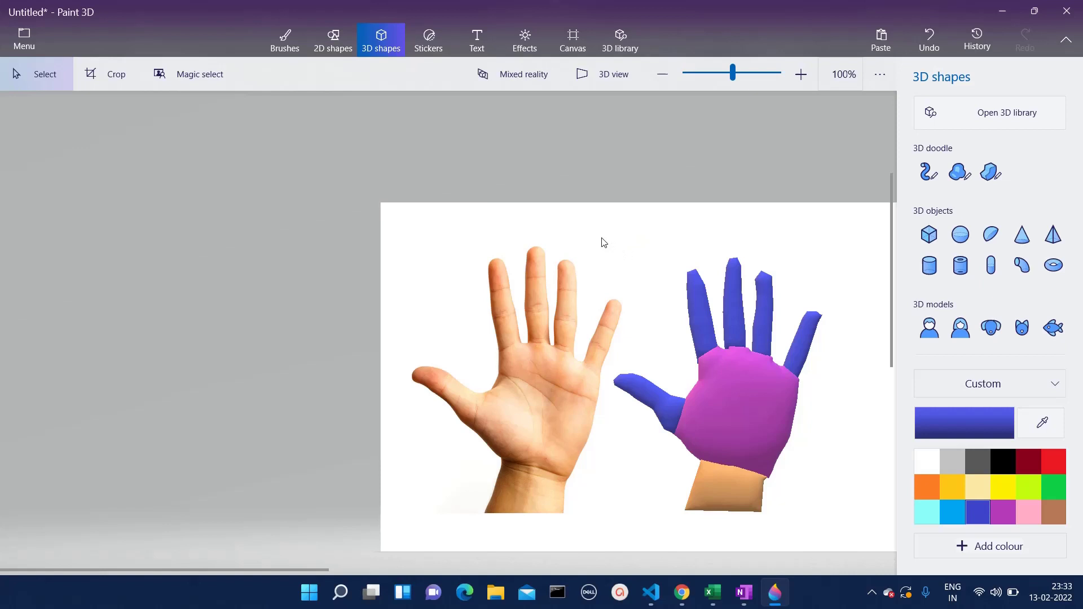
- Select all parts of the 3D hand and rotate them together by about -118° around the vertical axis
{"action": "key", "text": "ctrl+a"}
{"action": "left_click", "coordinate": [869, 517]}
{"action": "left_click_drag", "start_coordinate": [578, 213], "coordinate": [865, 533]}
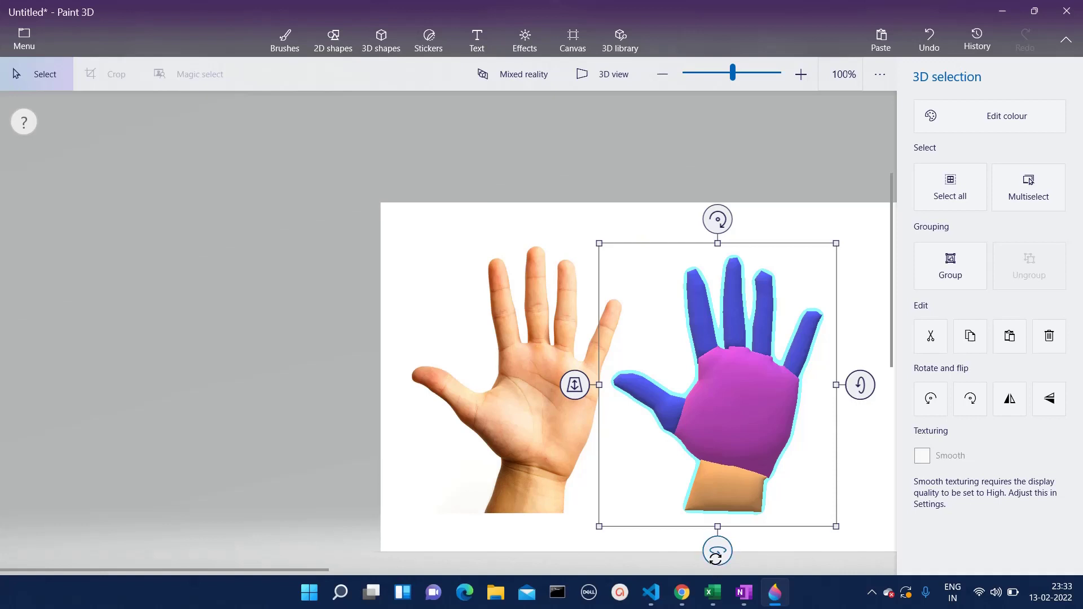
{"action": "left_click_drag", "start_coordinate": [718, 551], "coordinate": [576, 458]}
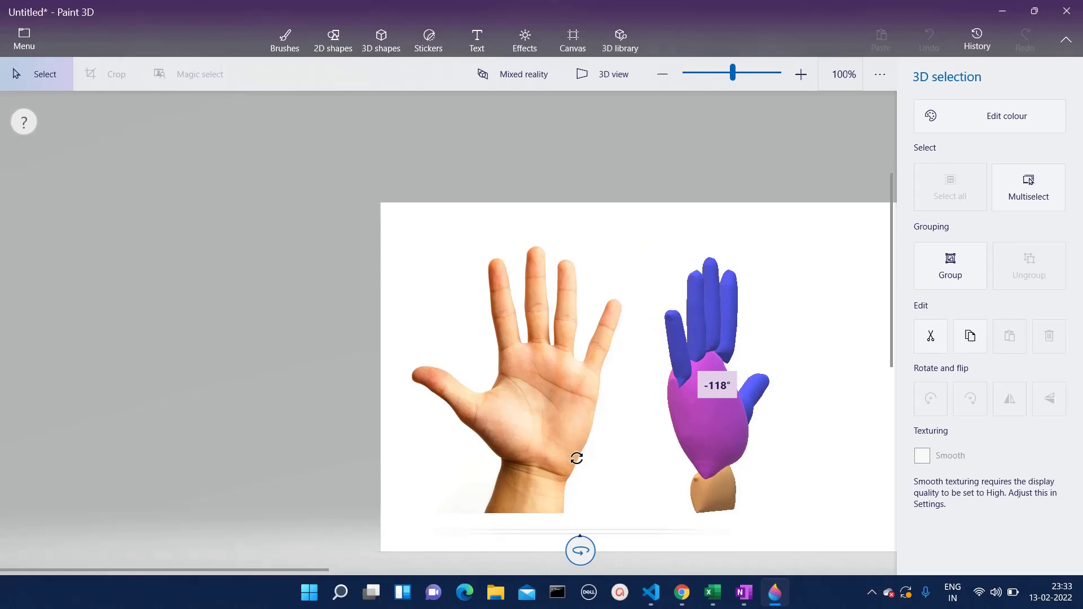
{"action": "left_click_drag", "start_coordinate": [576, 458], "coordinate": [577, 458]}
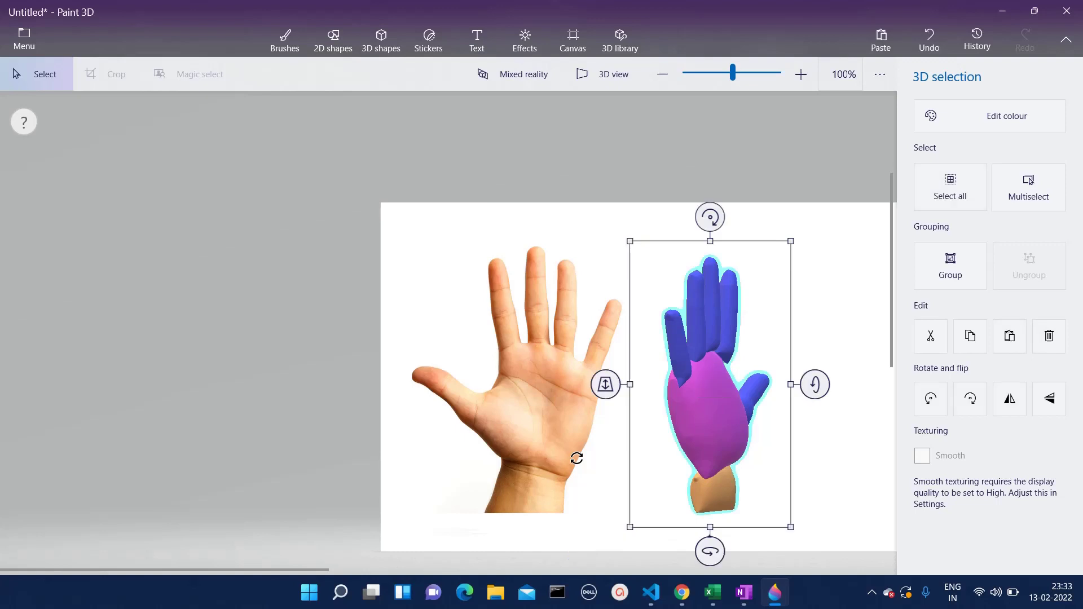
- Lower the four-finger shape slightly onto the palm and adjust its z-axis position
{"action": "left_click_drag", "start_coordinate": [710, 330], "coordinate": [710, 329]}
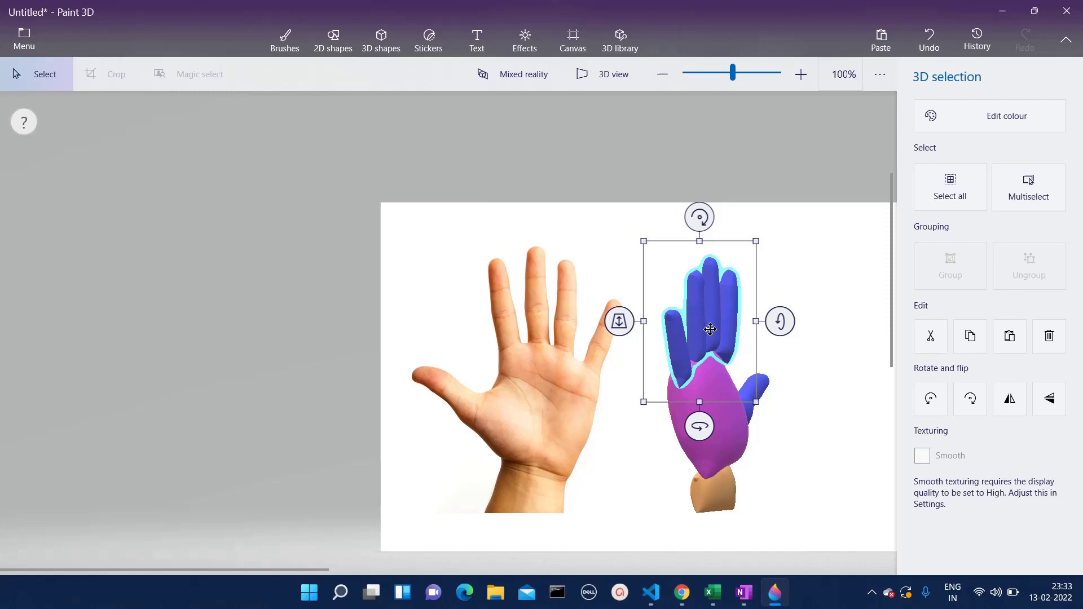
{"action": "key", "text": "ctrl"}
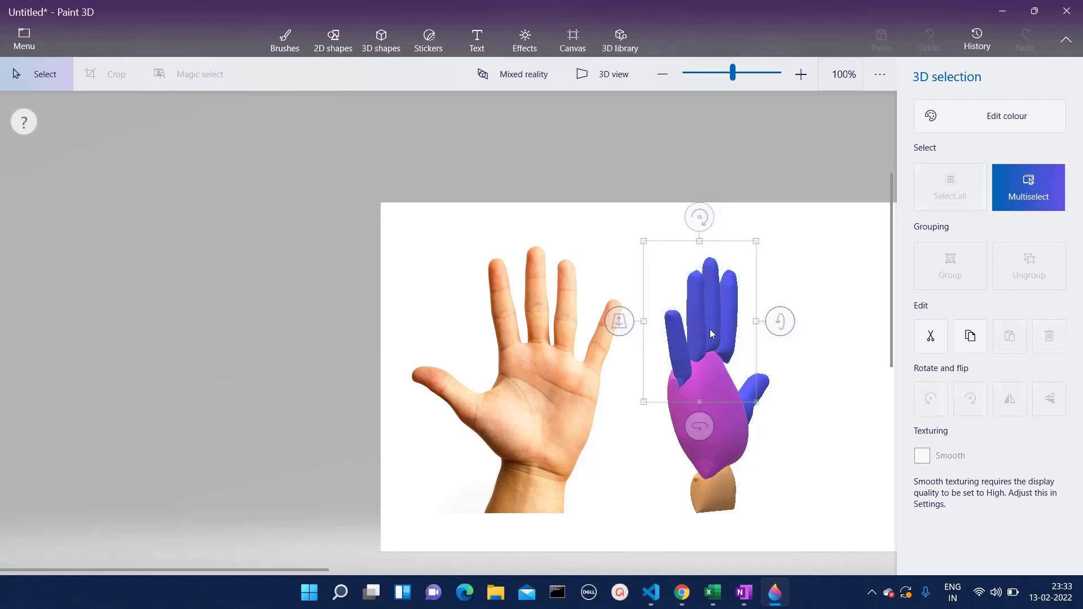
{"action": "left_click_drag", "start_coordinate": [710, 329], "coordinate": [706, 333]}
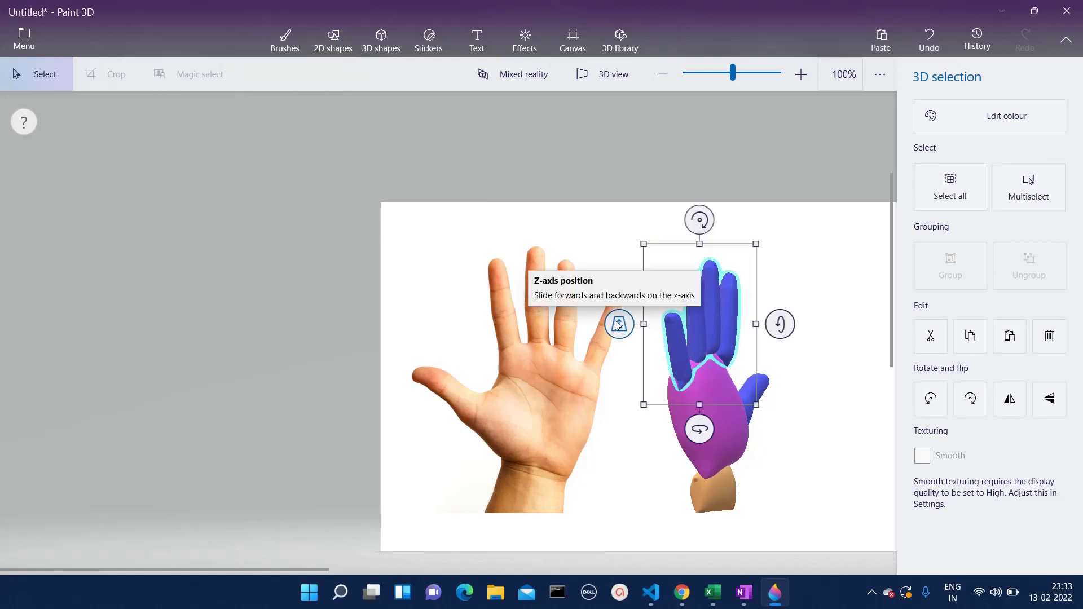
{"action": "left_click_drag", "start_coordinate": [617, 324], "coordinate": [570, 322]}
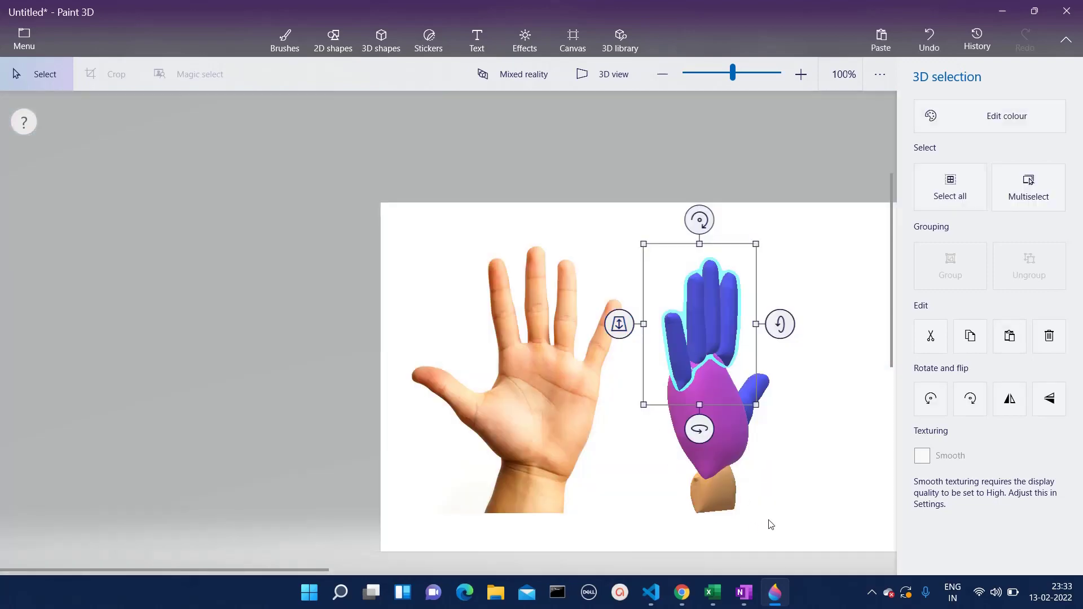
- Select all parts of the 3D hand and rotate them around the vertical axis back to the front view
{"action": "left_click", "coordinate": [771, 524]}
{"action": "left_click_drag", "start_coordinate": [606, 235], "coordinate": [825, 519]}
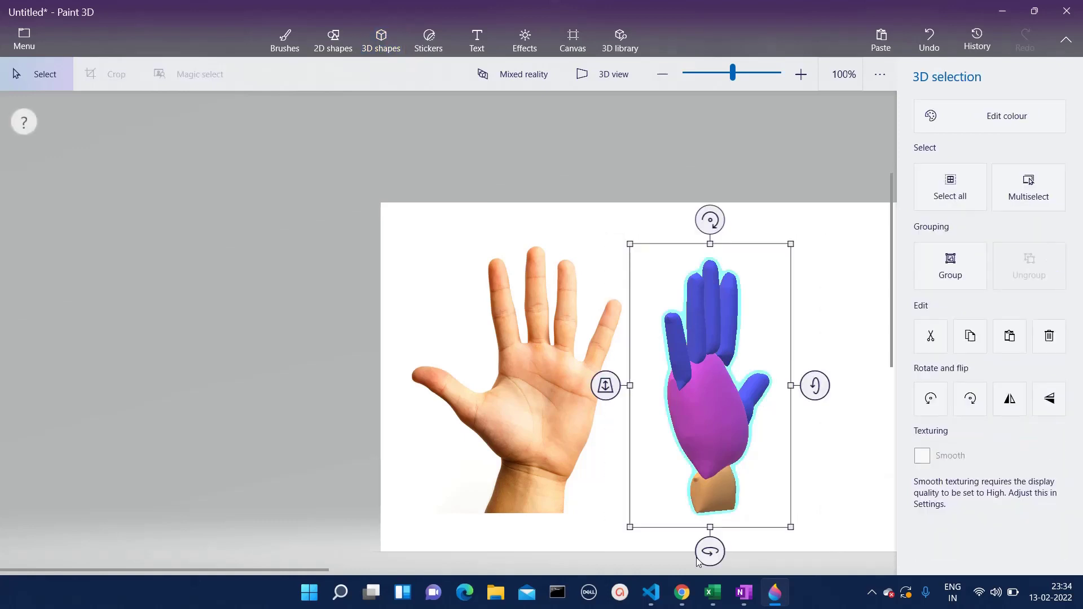
{"action": "left_click_drag", "start_coordinate": [714, 556], "coordinate": [804, 554]}
{"action": "key", "text": "Escape"}
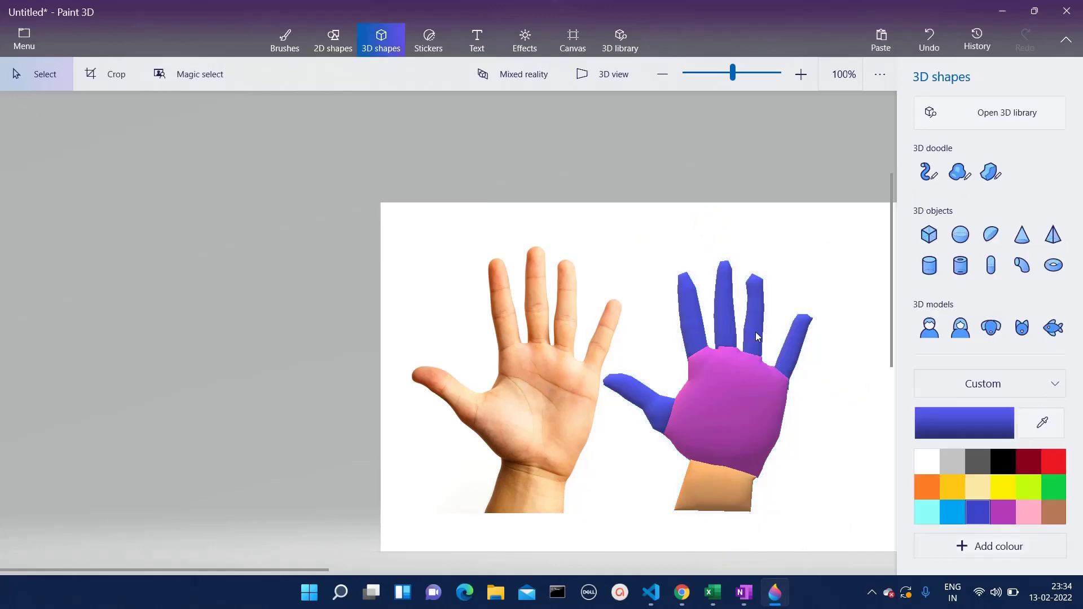
- Shift the four-finger shape slightly along the z-axis relative to the palm
{"action": "left_click", "coordinate": [756, 336]}
{"action": "key", "text": "ctrl"}
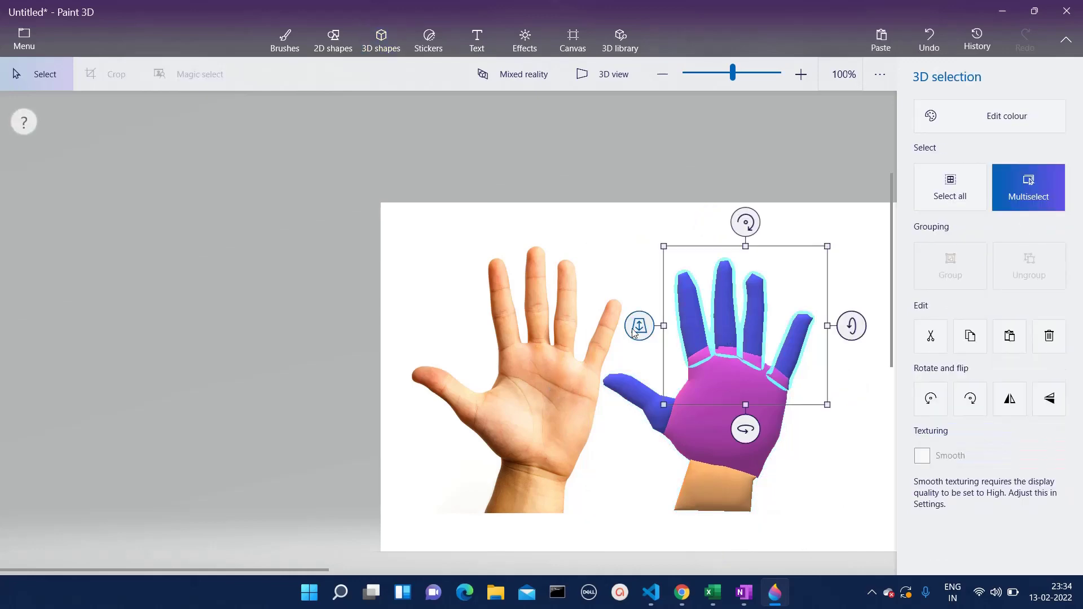
{"action": "left_click_drag", "start_coordinate": [633, 333], "coordinate": [633, 336]}
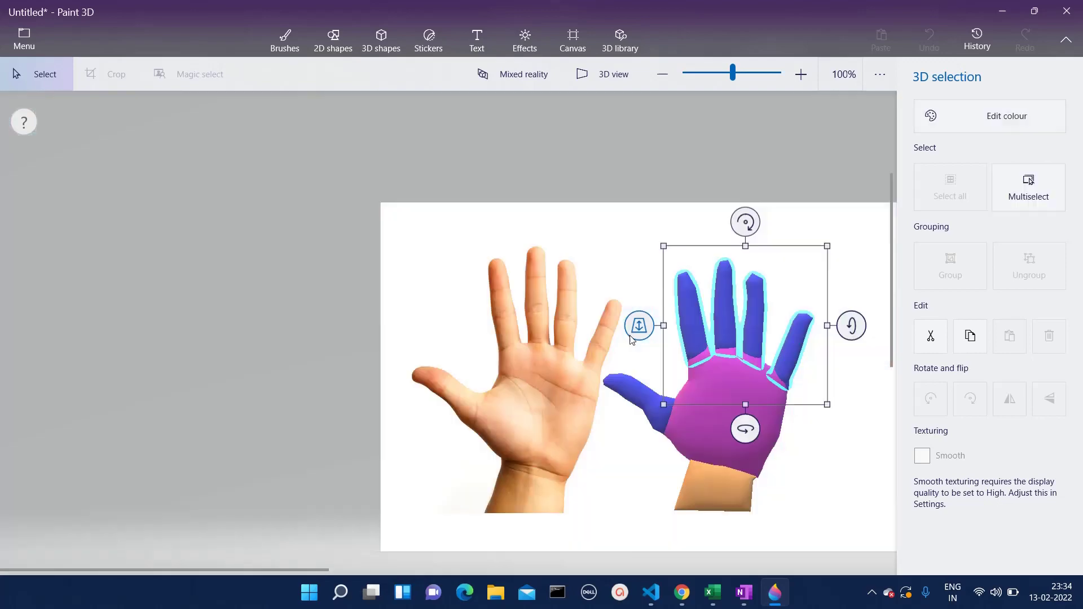
{"action": "left_click", "coordinate": [597, 513]}
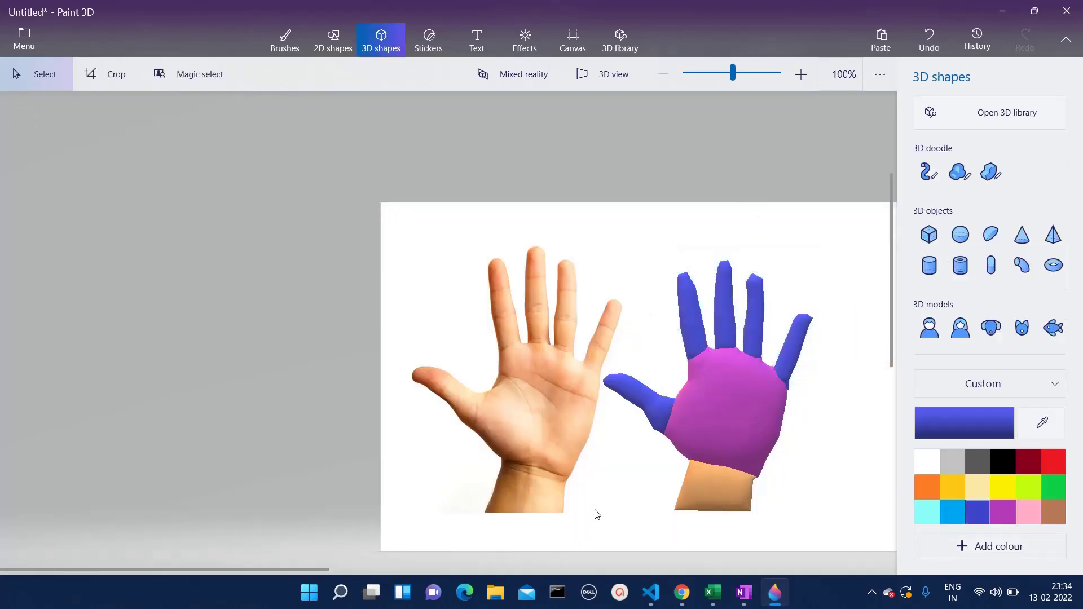
- Select the purple palm and adjust its z-axis position relative to the wrist and fingers
{"action": "left_click", "coordinate": [711, 437]}
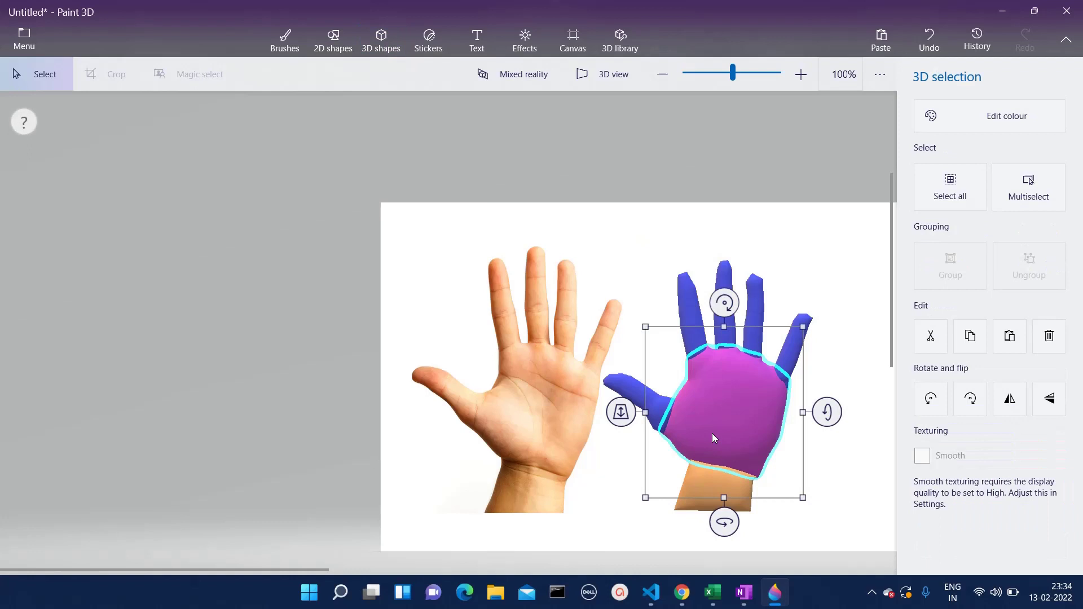
{"action": "key", "text": "ctrl"}
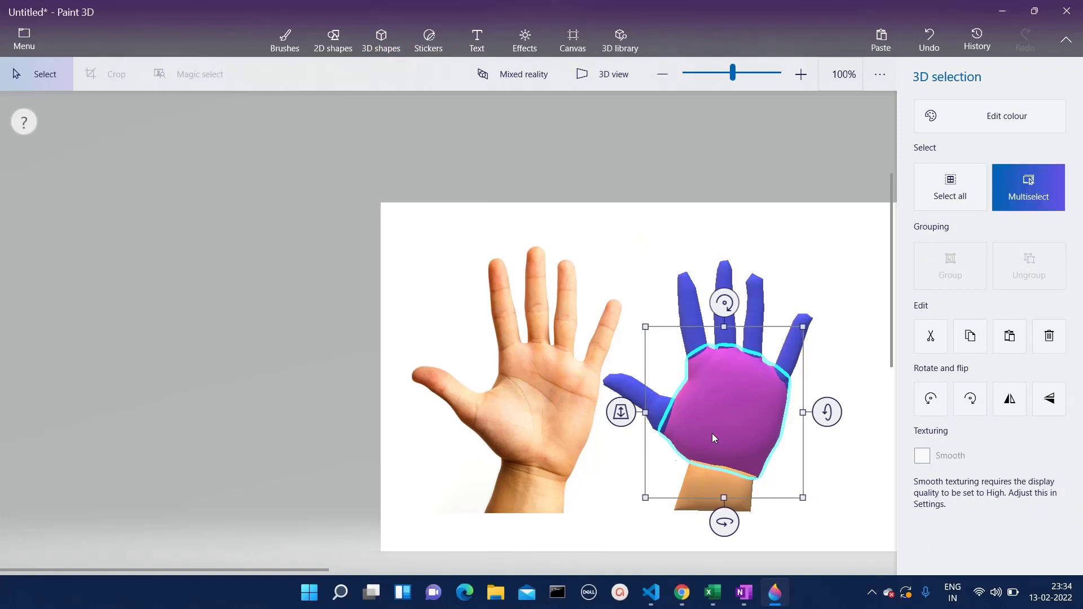
{"action": "left_click", "coordinate": [620, 413]}
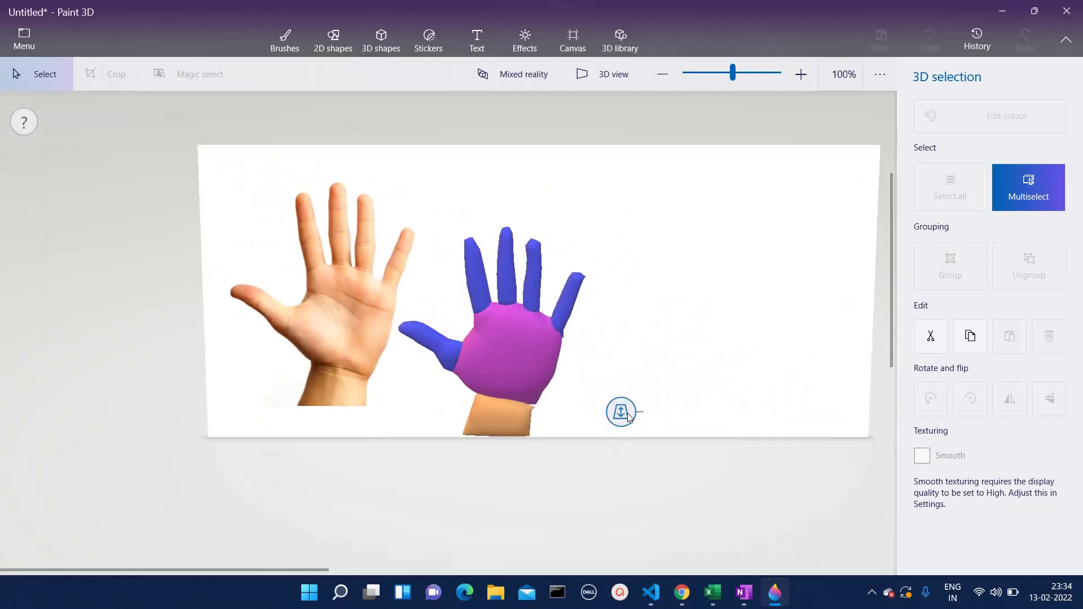
{"action": "left_click", "coordinate": [620, 413]}
{"action": "mouse_move", "coordinate": [628, 416]}
{"action": "left_mouse_down"}
{"action": "mouse_move", "coordinate": [624, 477]}
{"action": "mouse_move", "coordinate": [621, 425]}
{"action": "left_mouse_up"}
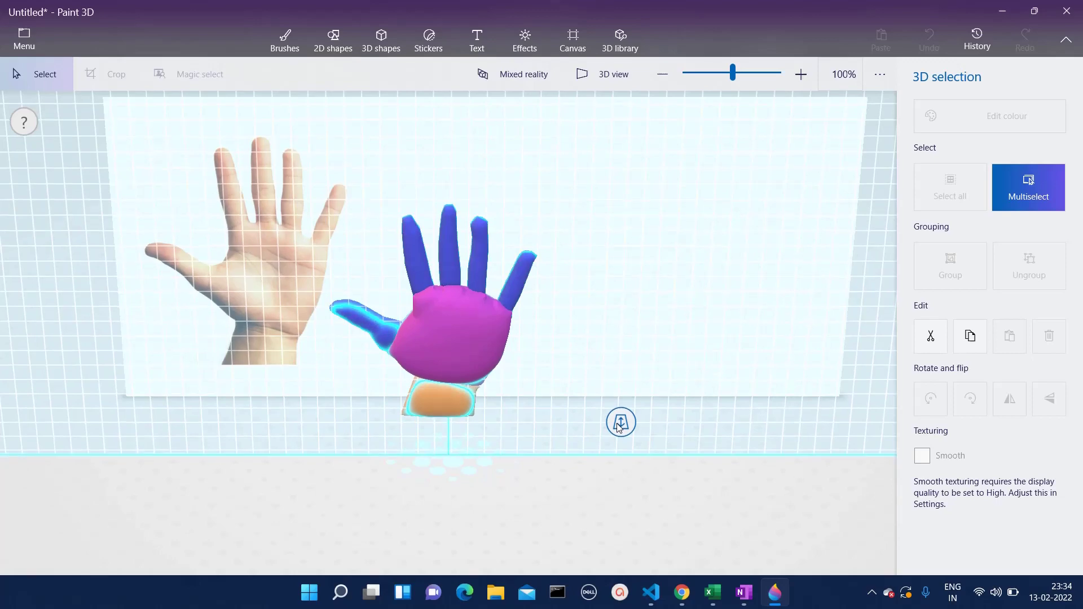
{"action": "key", "text": "shift"}
{"action": "key", "text": "shift"}
{"action": "key", "text": "shift"}
{"action": "key", "text": "shift"}
{"action": "key", "text": "shift"}
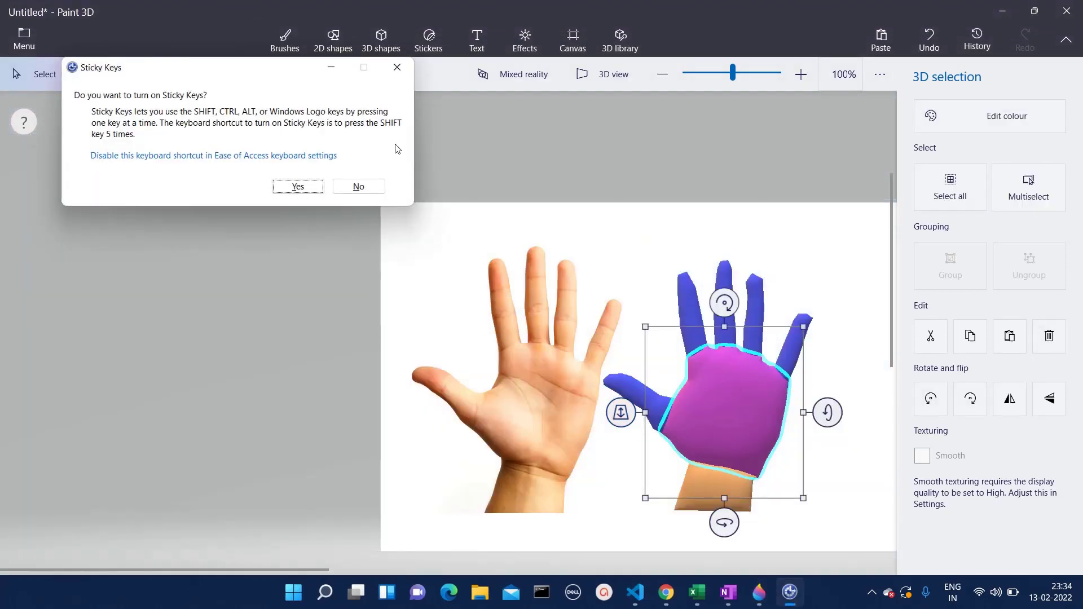
{"action": "left_click", "coordinate": [397, 67]}
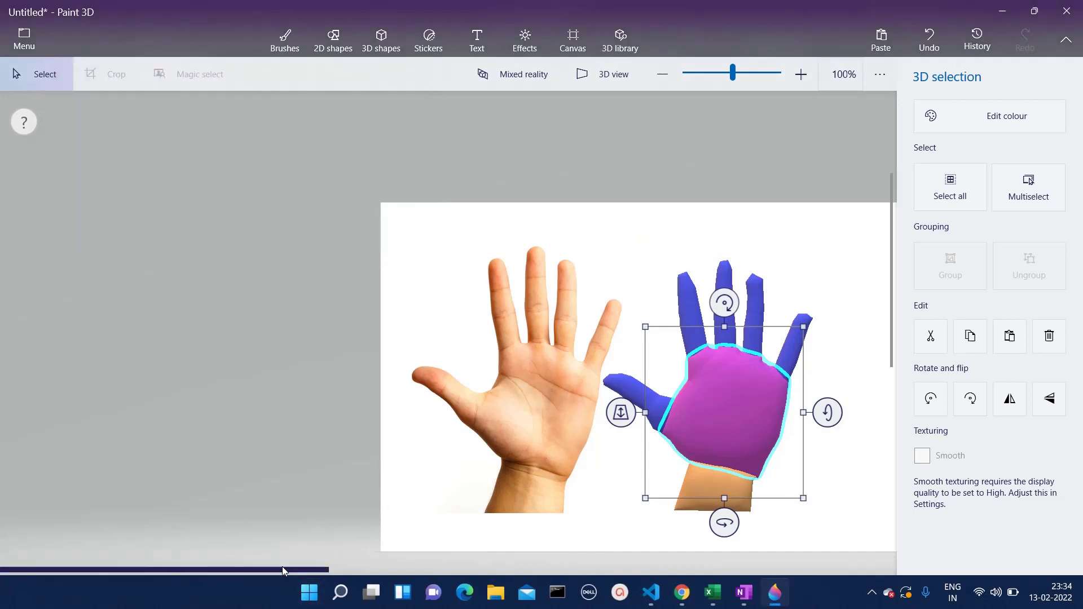
- Recolour the palm of the 3D hand with a skin tone sampled from the palm in the photo
{"action": "left_click_drag", "start_coordinate": [282, 569], "coordinate": [443, 602]}
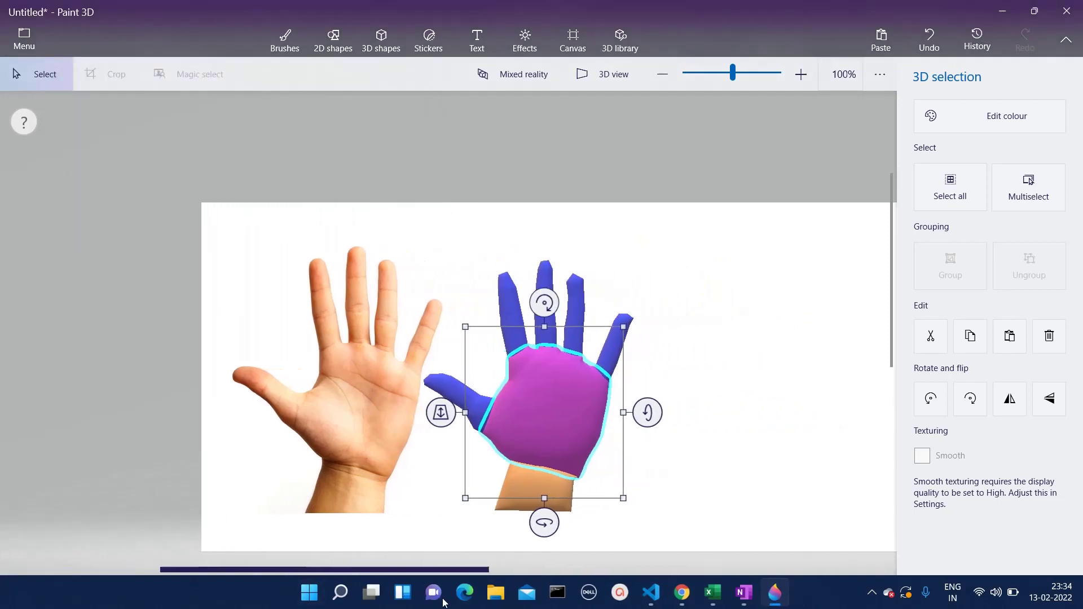
{"action": "left_click", "coordinate": [738, 486]}
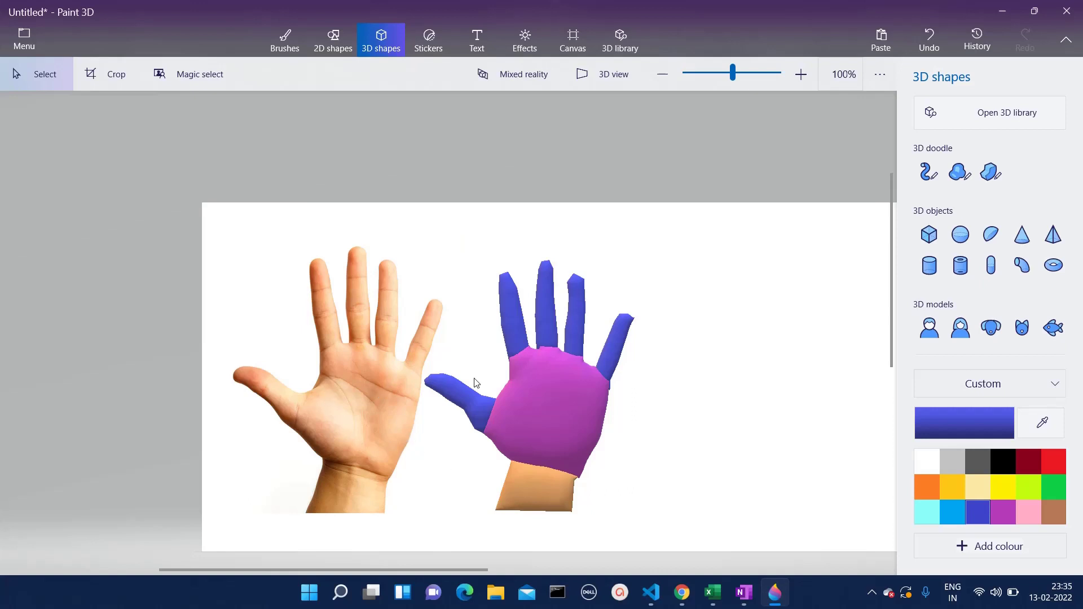
{"action": "left_click", "coordinate": [573, 399]}
{"action": "left_click", "coordinate": [1025, 125]}
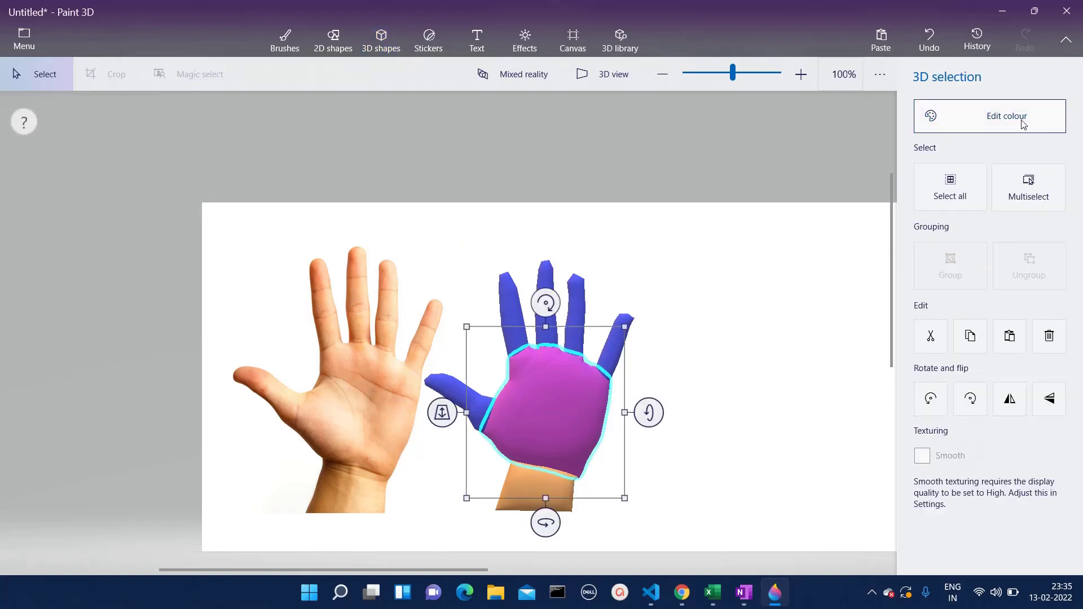
{"action": "left_click", "coordinate": [863, 180]}
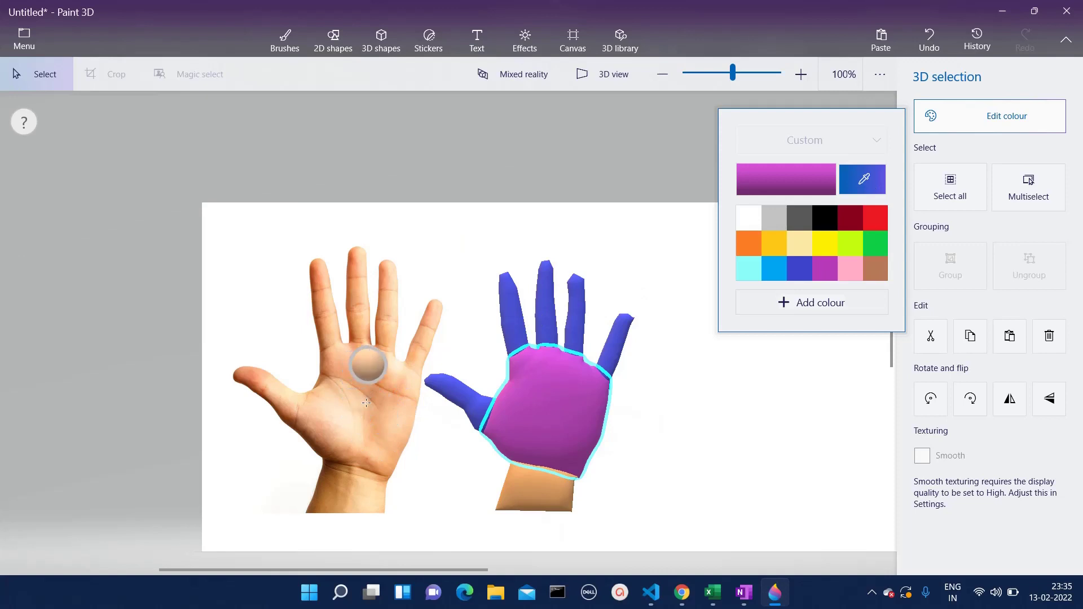
{"action": "left_click", "coordinate": [351, 378]}
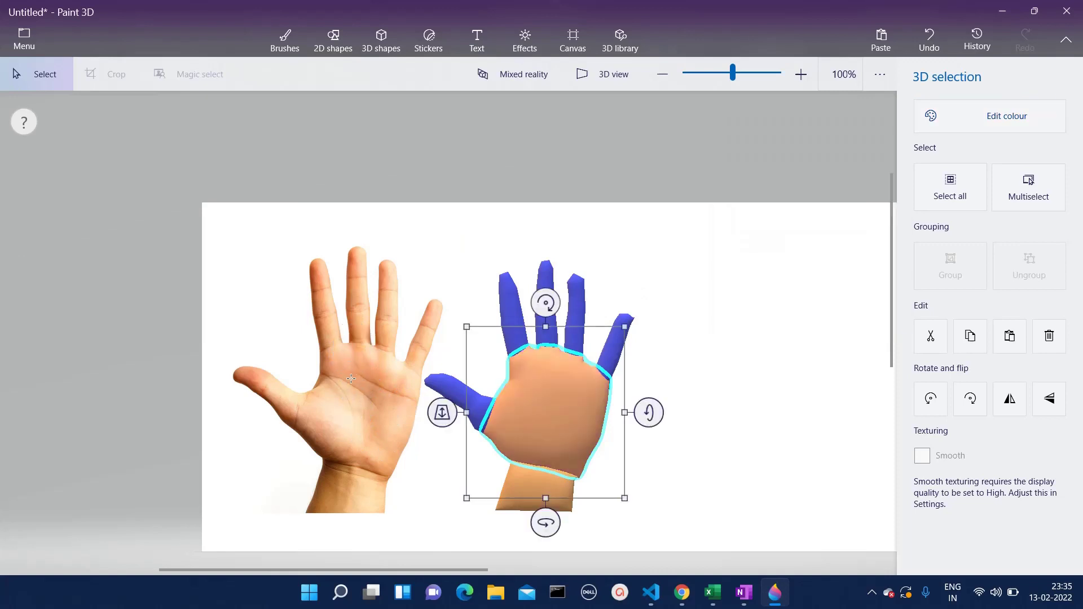
{"action": "left_click", "coordinate": [728, 435]}
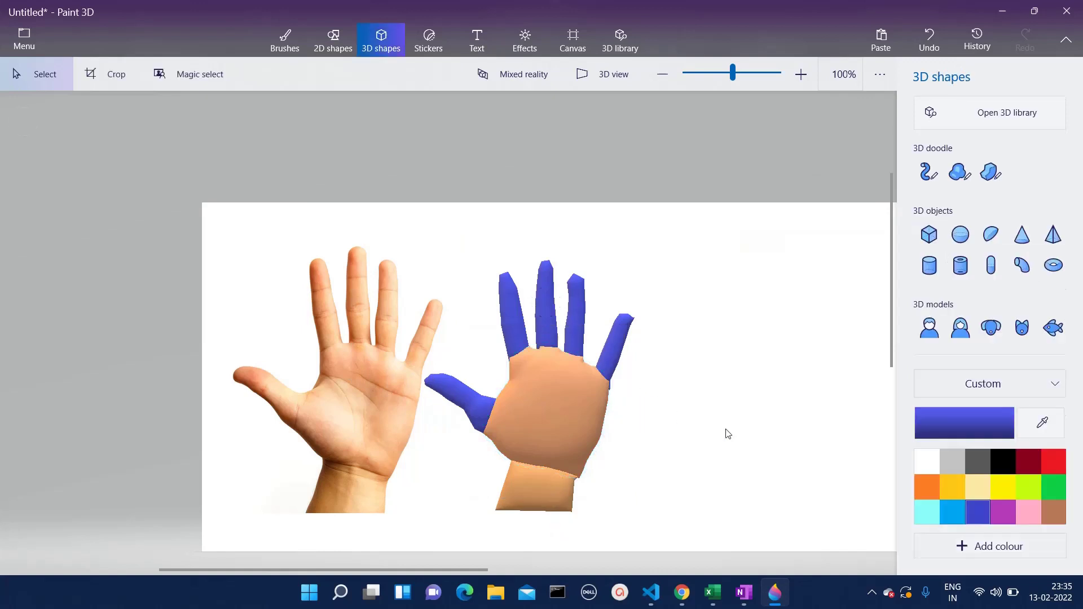
- Recolour the blue thumb with a skin tone sampled from the thumb in the photo
{"action": "left_click", "coordinate": [472, 406]}
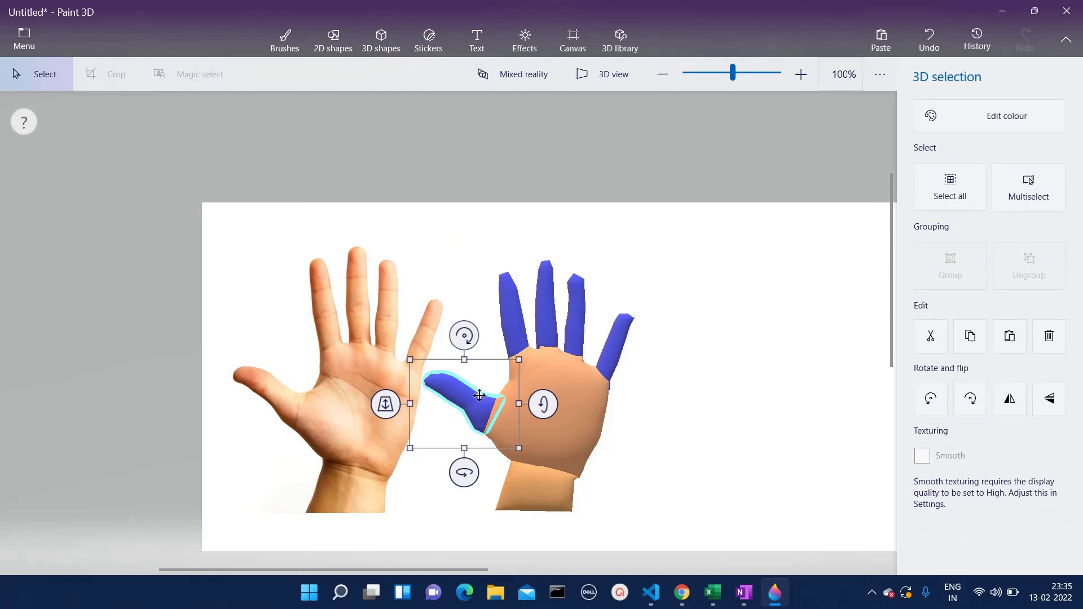
{"action": "left_click", "coordinate": [977, 129]}
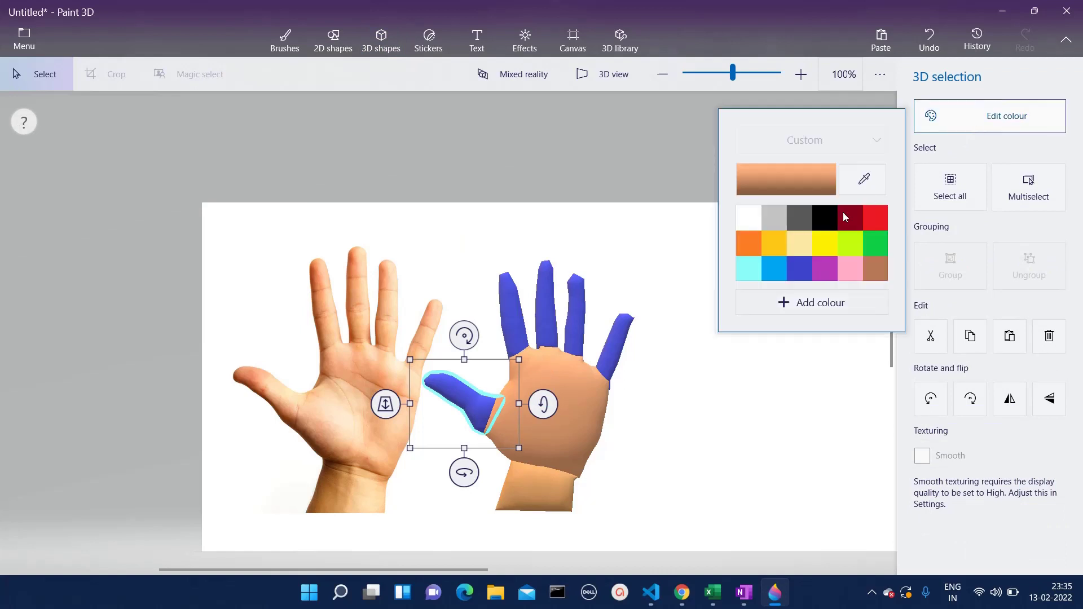
{"action": "left_click", "coordinate": [864, 179]}
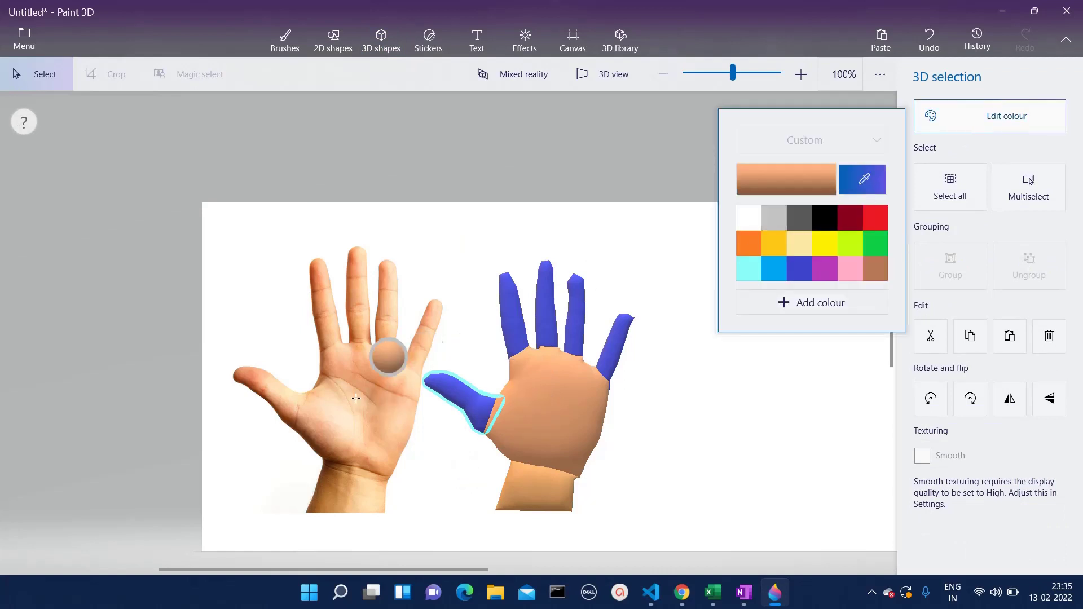
{"action": "left_click", "coordinate": [275, 396]}
- Recolour the four-finger shape with a skin tone sampled from the base of the index finger in the photo
{"action": "left_click", "coordinate": [508, 314]}
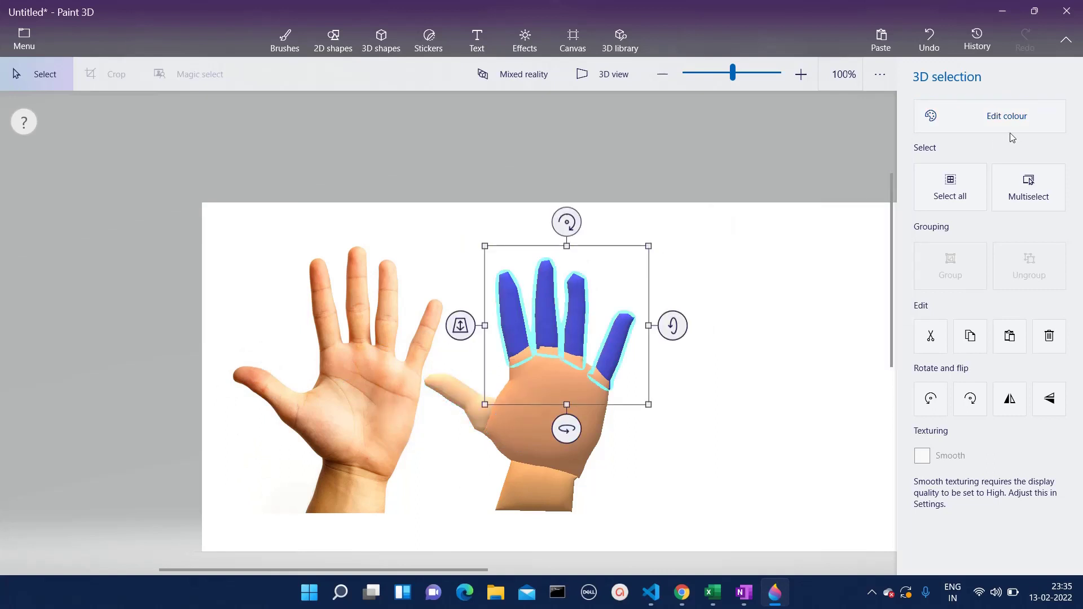
{"action": "left_click", "coordinate": [1016, 115]}
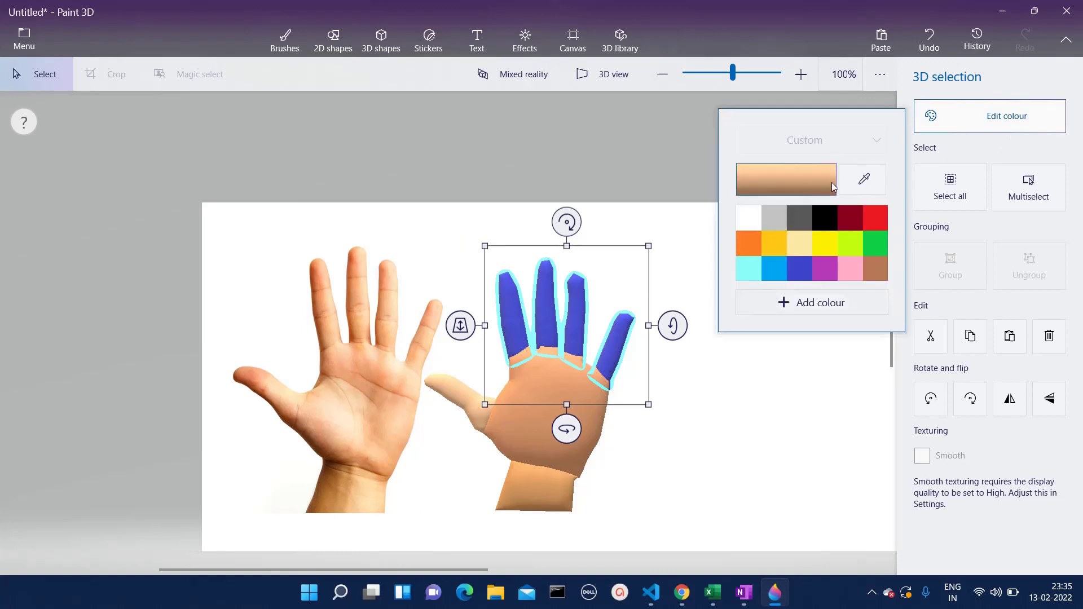
{"action": "left_click", "coordinate": [864, 179]}
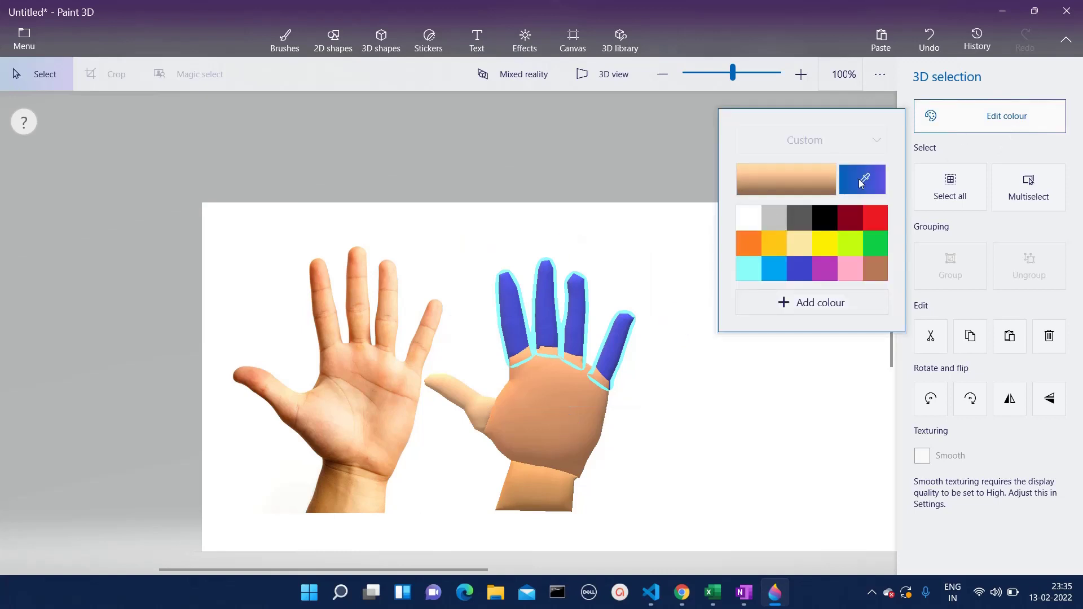
{"action": "left_click", "coordinate": [325, 329]}
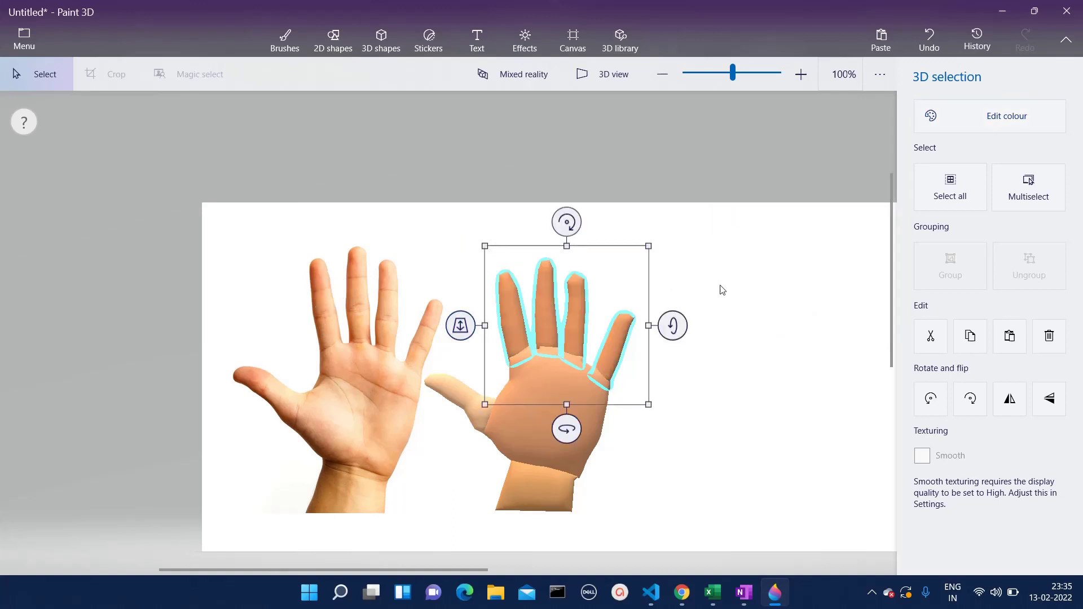
{"action": "left_click", "coordinate": [721, 288]}
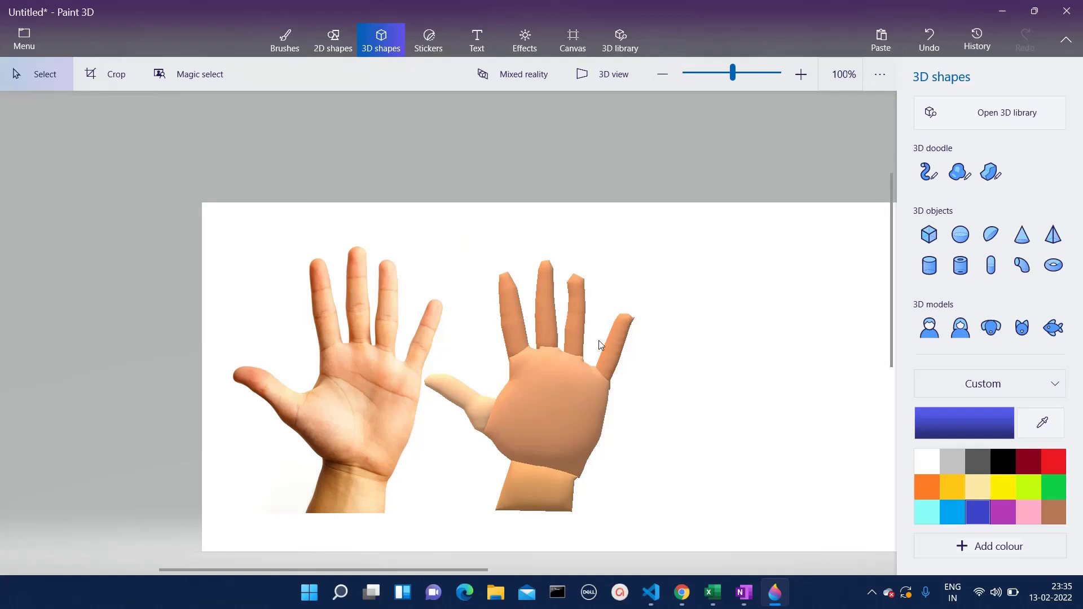
- Select all parts of the 3D hand, including the thumb, and rotate them around the vertical axis to inspect the assembly
{"action": "left_click_drag", "start_coordinate": [439, 238], "coordinate": [669, 528]}
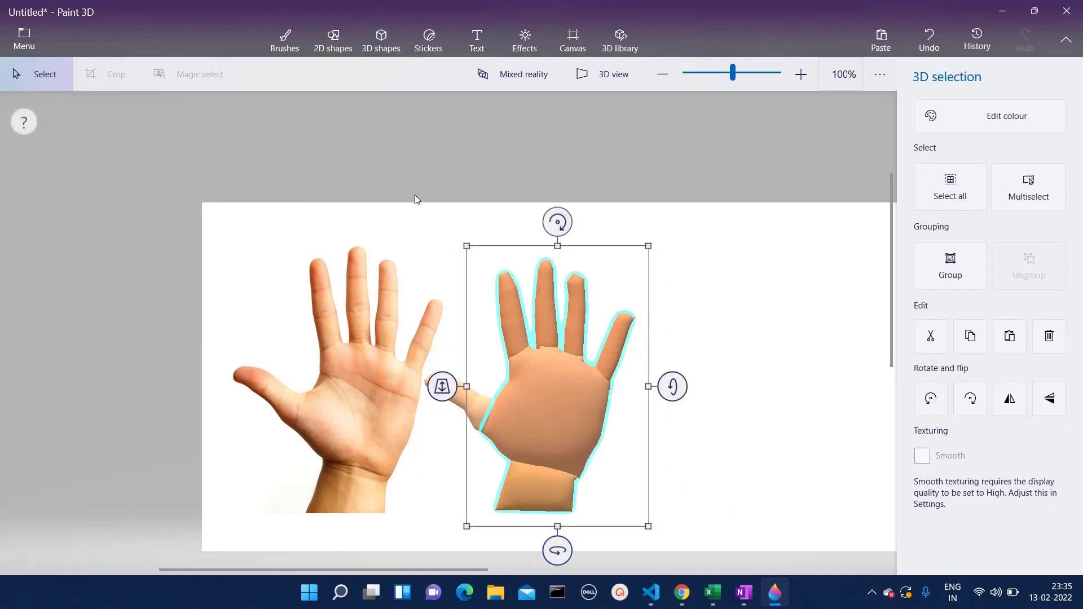
{"action": "left_click", "coordinate": [394, 235]}
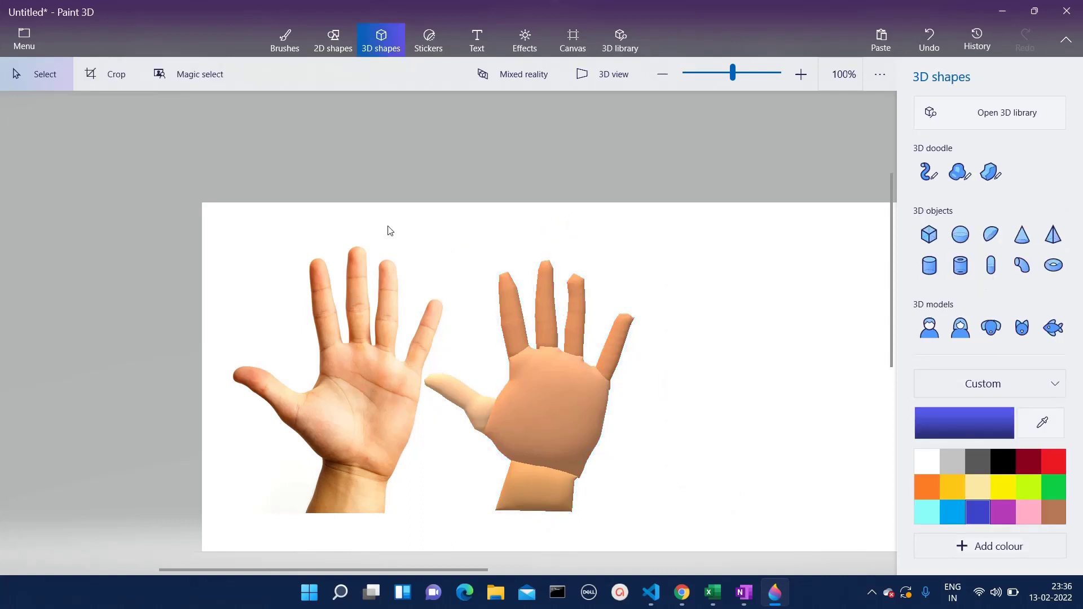
{"action": "left_click_drag", "start_coordinate": [387, 230], "coordinate": [675, 546]}
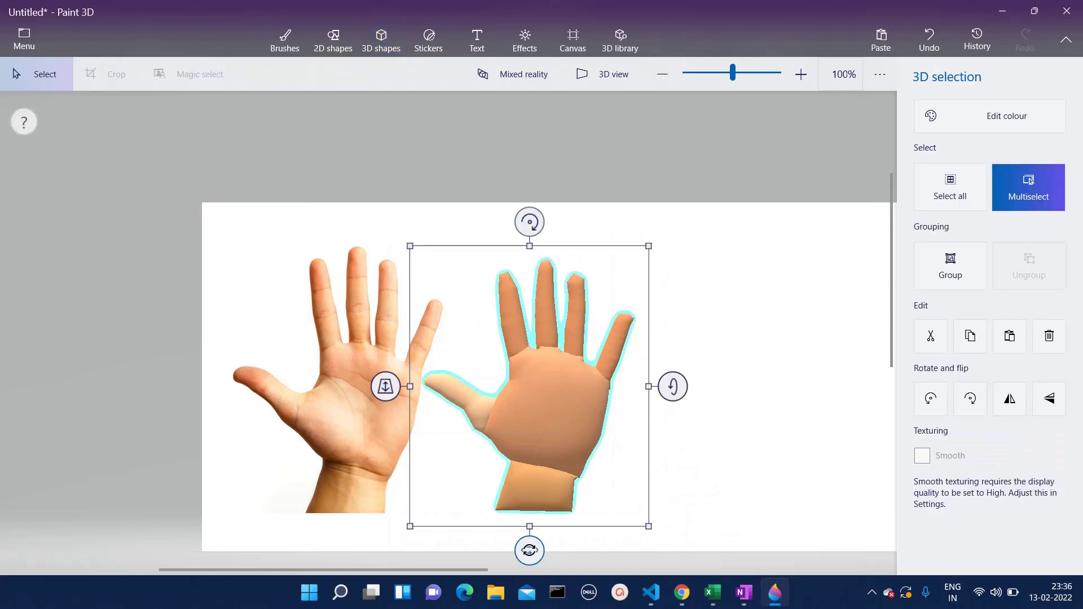
{"action": "mouse_move", "coordinate": [529, 550]}
{"action": "left_mouse_down"}
{"action": "mouse_move", "coordinate": [432, 524]}
{"action": "mouse_move", "coordinate": [401, 505]}
{"action": "mouse_move", "coordinate": [386, 470]}
{"action": "mouse_move", "coordinate": [252, 391]}
{"action": "mouse_move", "coordinate": [490, 404]}
{"action": "mouse_move", "coordinate": [427, 395]}
{"action": "mouse_move", "coordinate": [387, 365]}
{"action": "mouse_move", "coordinate": [536, 401]}
{"action": "left_mouse_up"}
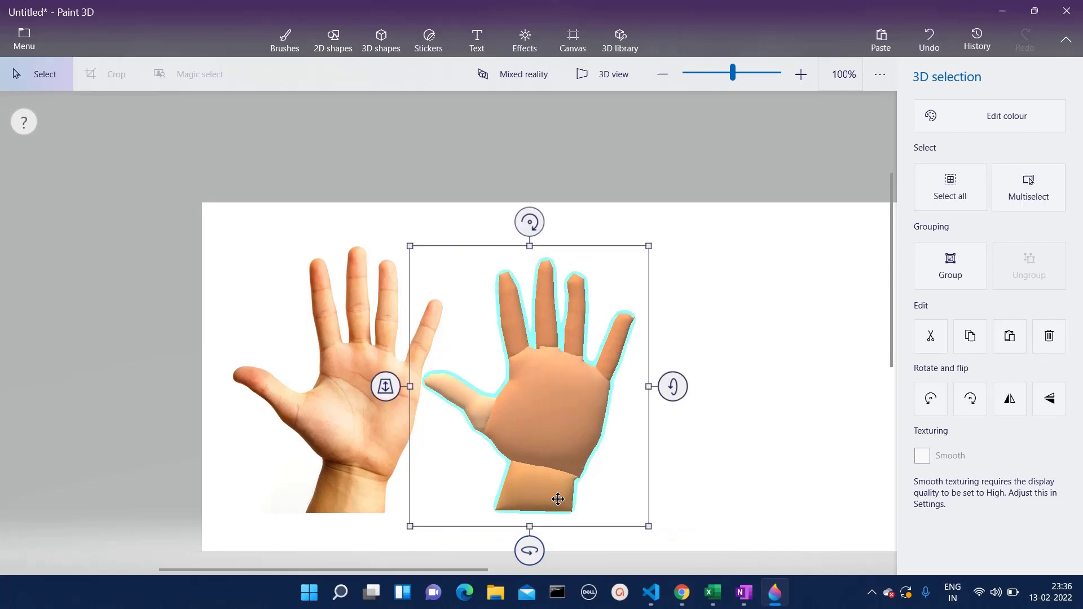
- Select the wrist and adjust its z-axis position slightly relative to the palm, then deselect it
{"action": "left_click", "coordinate": [538, 489]}
{"action": "key", "text": "ctrl"}
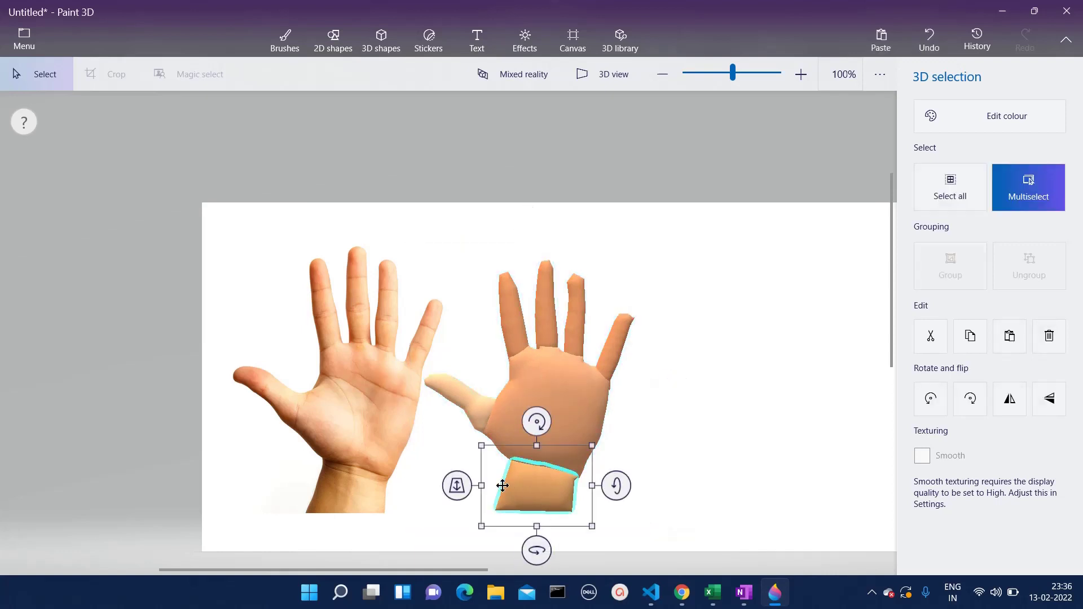
{"action": "mouse_move", "coordinate": [455, 487]}
{"action": "left_mouse_down"}
{"action": "mouse_move", "coordinate": [455, 470]}
{"action": "mouse_move", "coordinate": [452, 486]}
{"action": "left_mouse_up"}
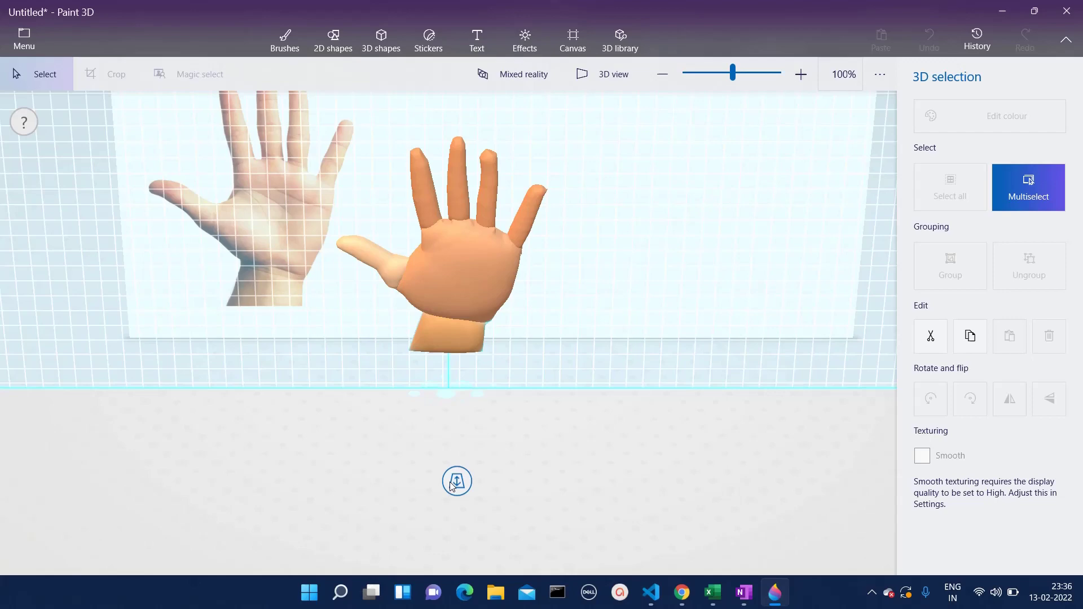
{"action": "left_click_drag", "start_coordinate": [452, 486], "coordinate": [452, 487]}
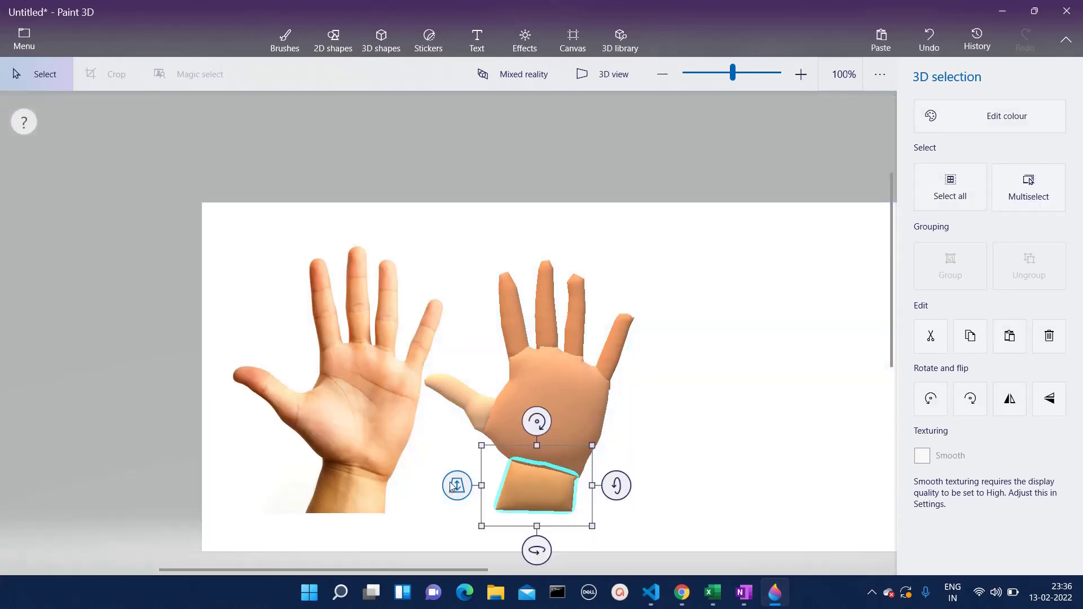
{"action": "left_click", "coordinate": [688, 373]}
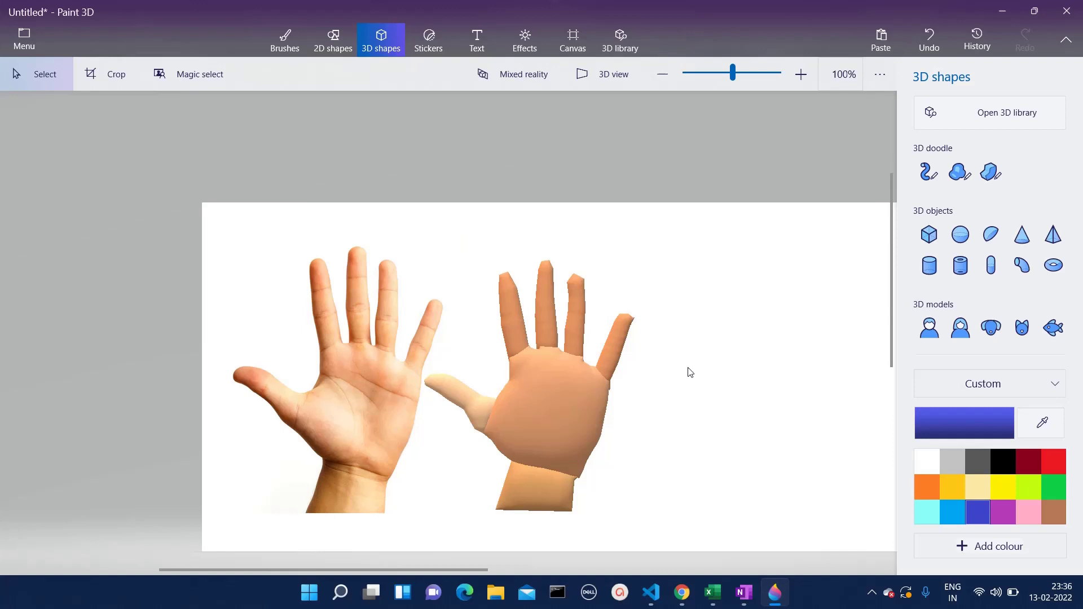